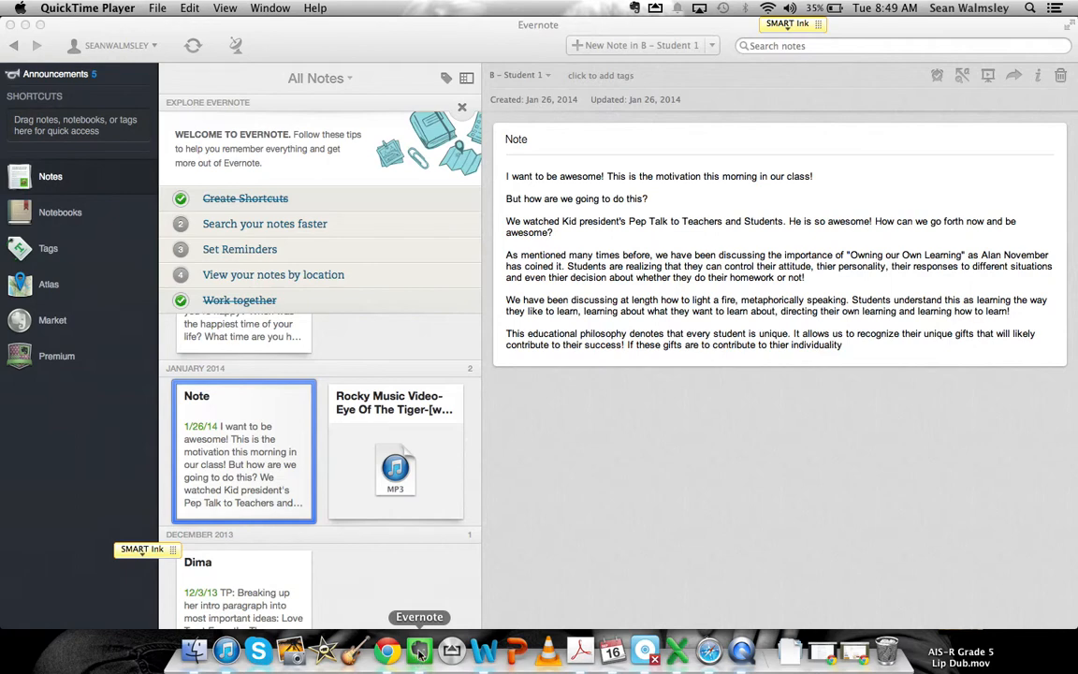
# Show the notebooks overview, collapse the Behavior Notes stack and look over the Skitch, Apps and I journal notebooks
pyautogui.click(44, 197)
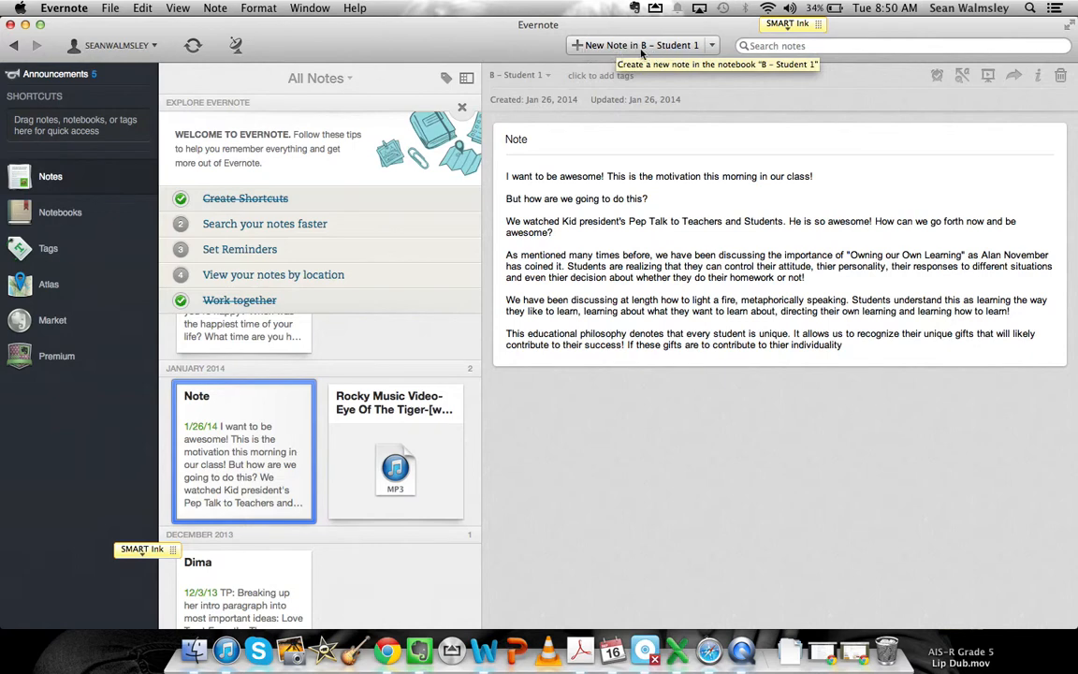
pyautogui.click(51, 223)
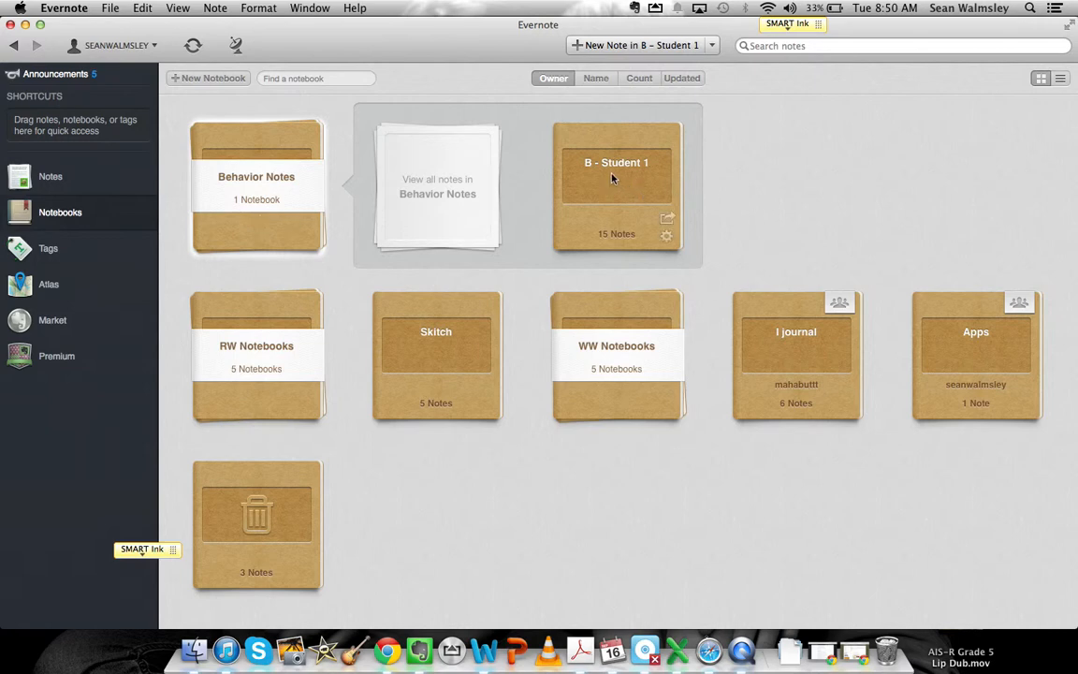
pyautogui.click(291, 235)
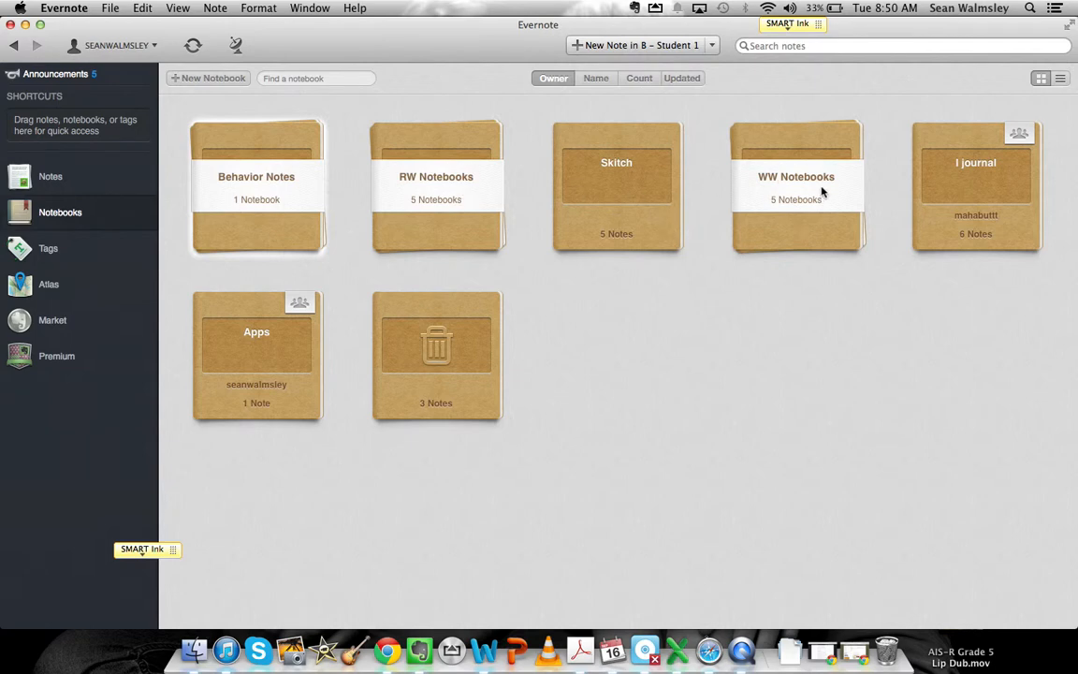
pyautogui.click(580, 222)
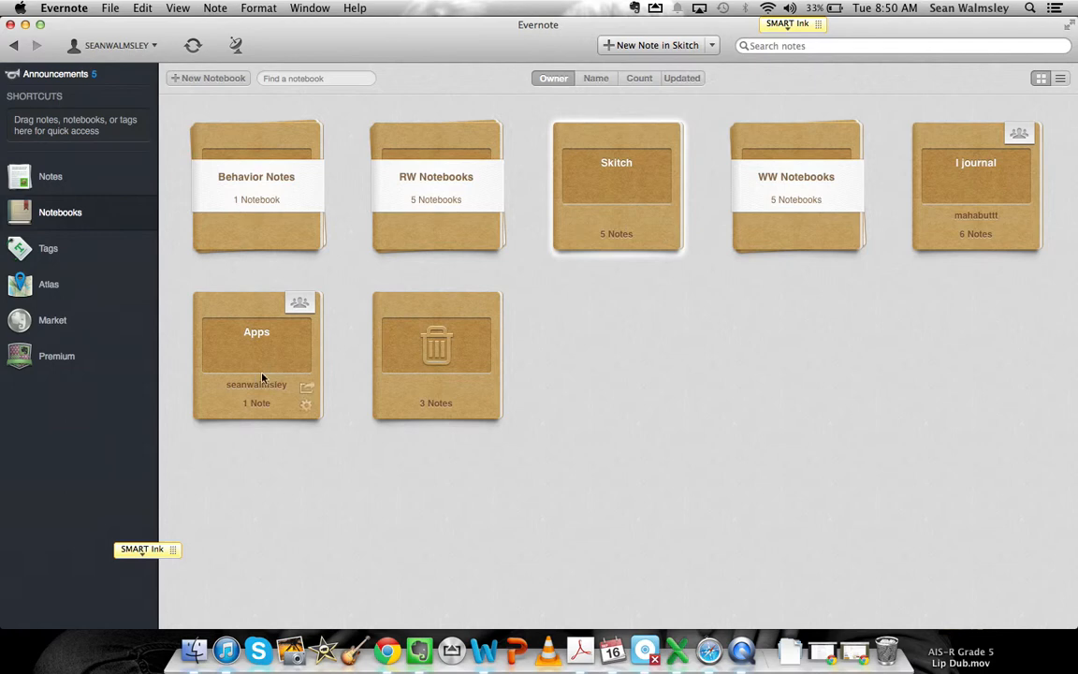
pyautogui.click(222, 399)
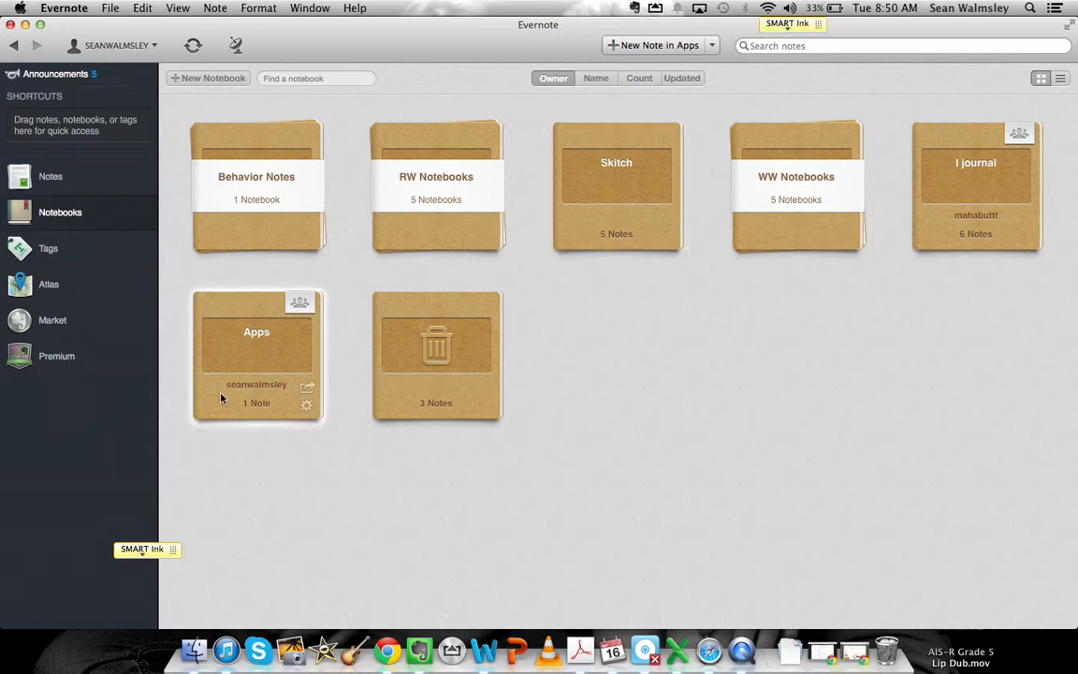
pyautogui.click(953, 223)
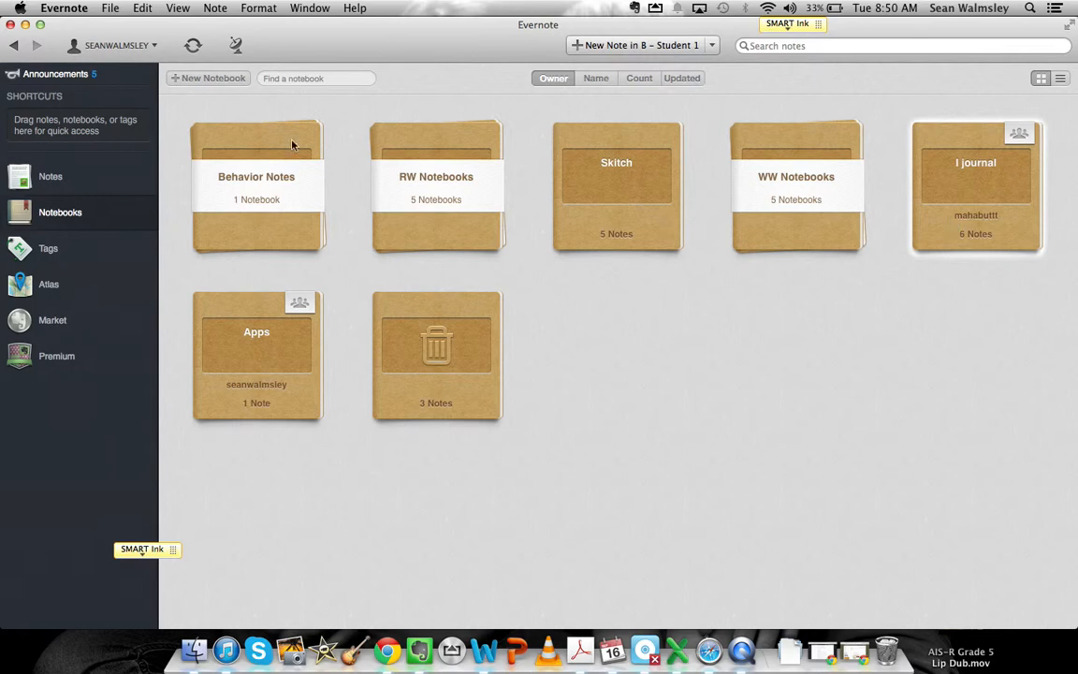
# Try to create a new notebook named "WW - Student 1"
pyautogui.click(207, 79)
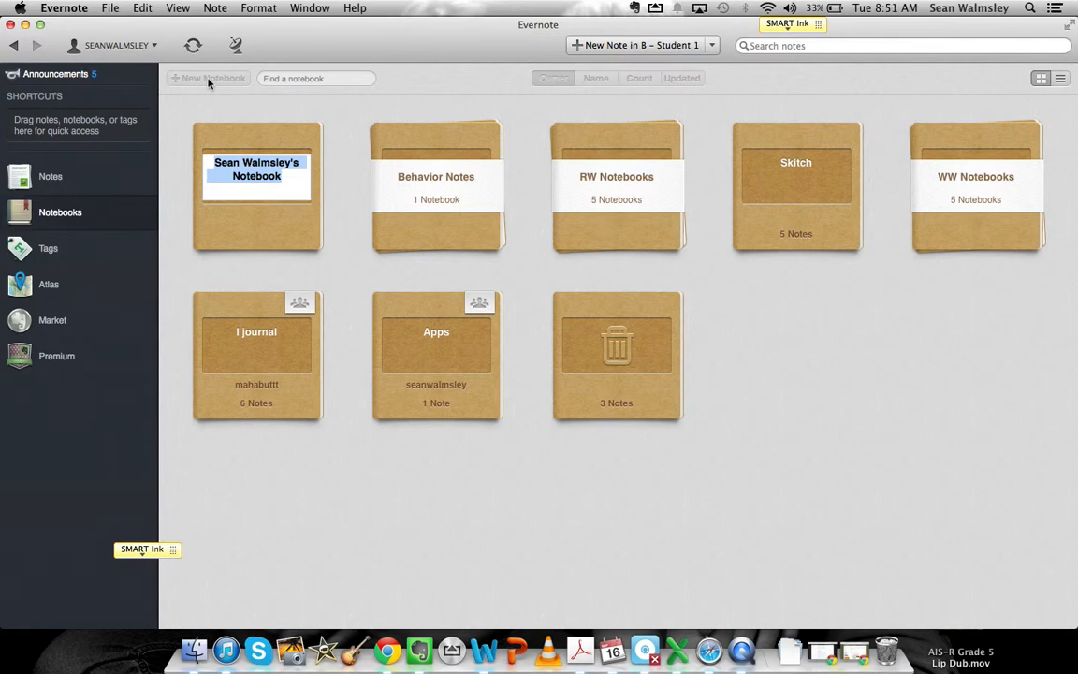
pyautogui.write('W')
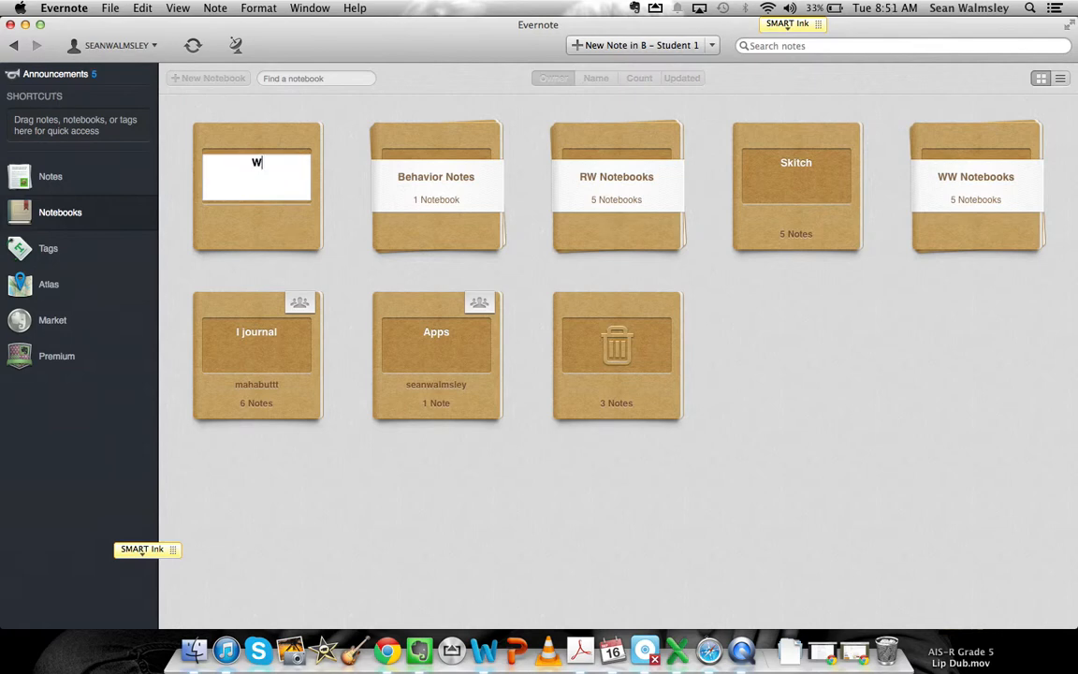
pyautogui.write('W - Student 1')
pyautogui.press('Return')
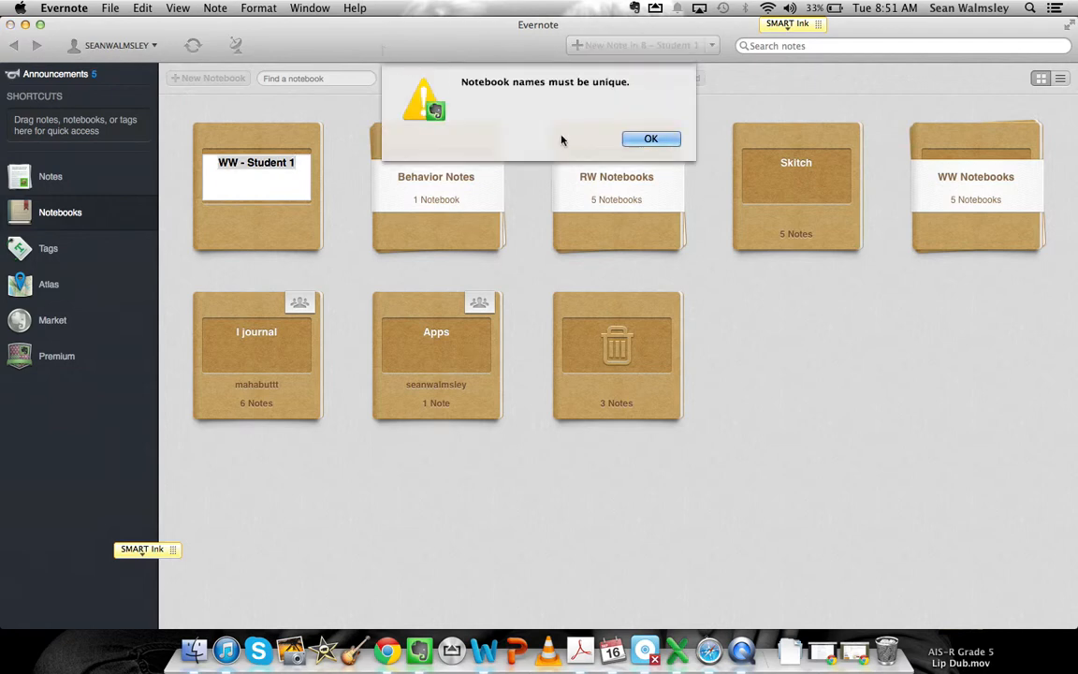
pyautogui.press('Return')
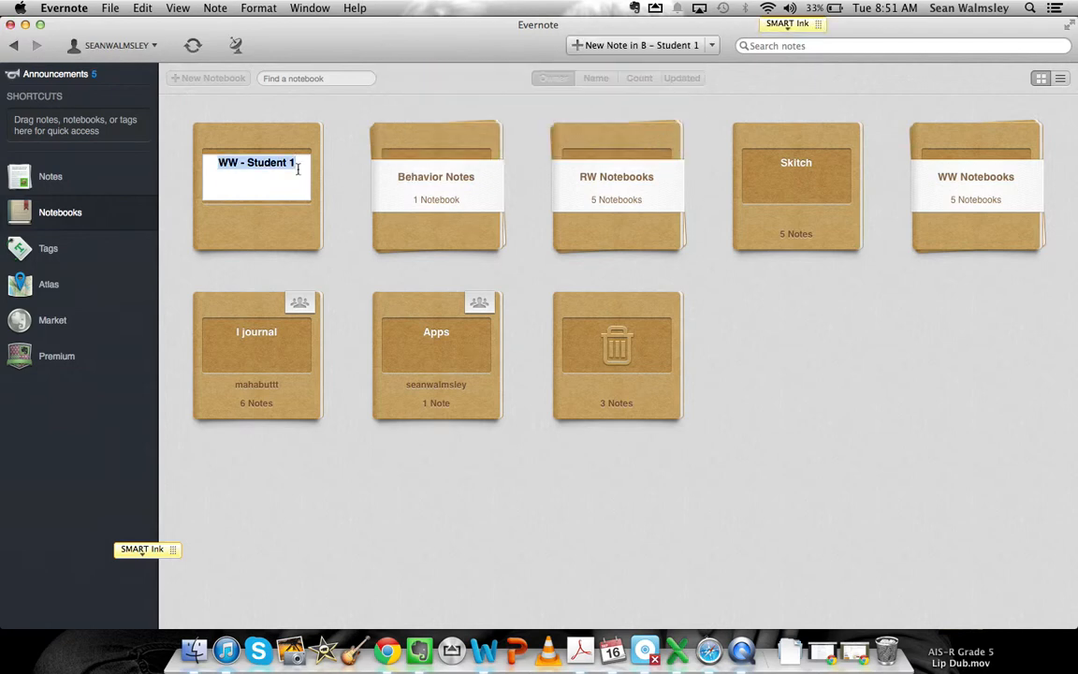
# Change the new notebook's name to "WW - Student 6" and save it
pyautogui.click(297, 166)
pyautogui.press('BackSpace')
pyautogui.write('6')
pyautogui.press('Return')
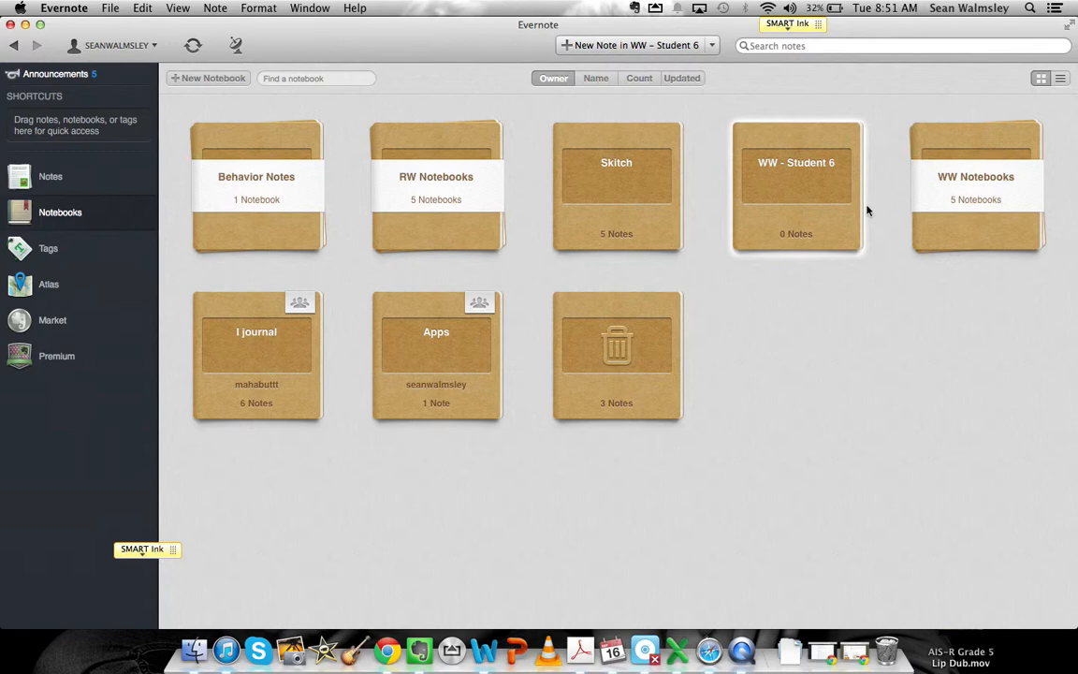
# Add the WW - Student 6 notebook to the WW Notebooks stack
pyautogui.rightClick(772, 221)
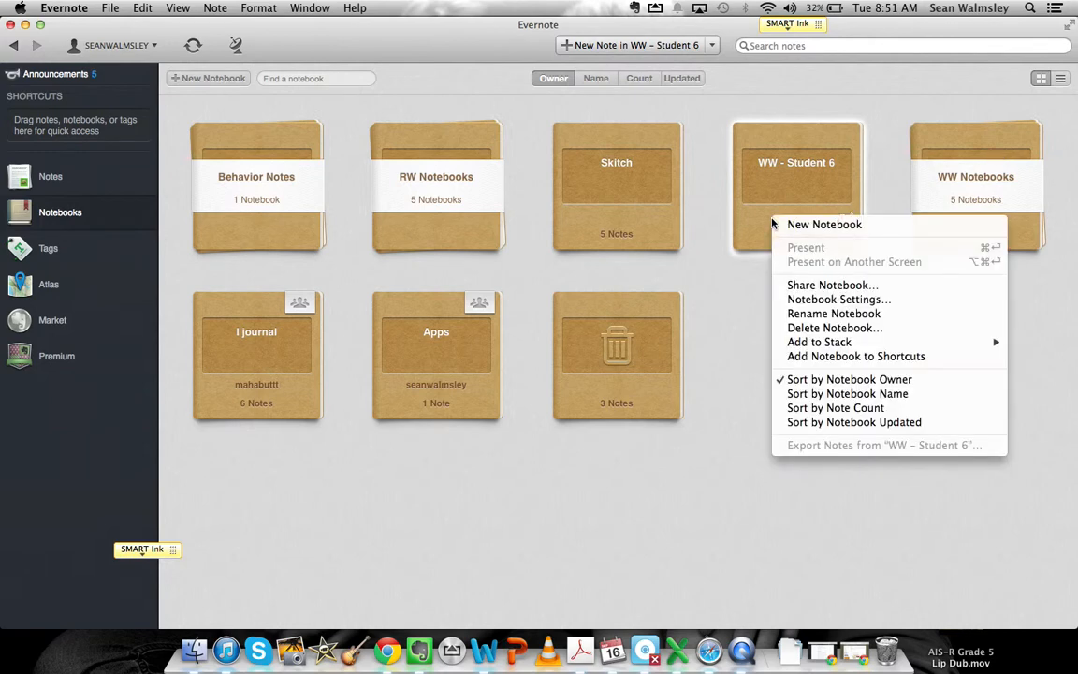
pyautogui.moveTo(821, 344)
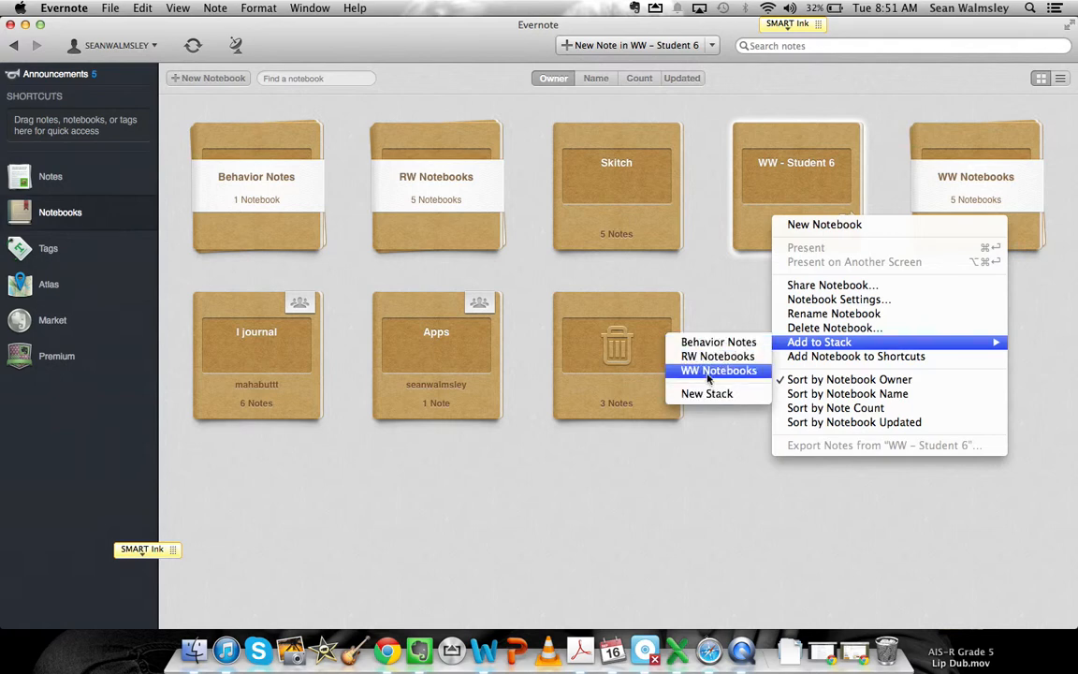
pyautogui.click(718, 370)
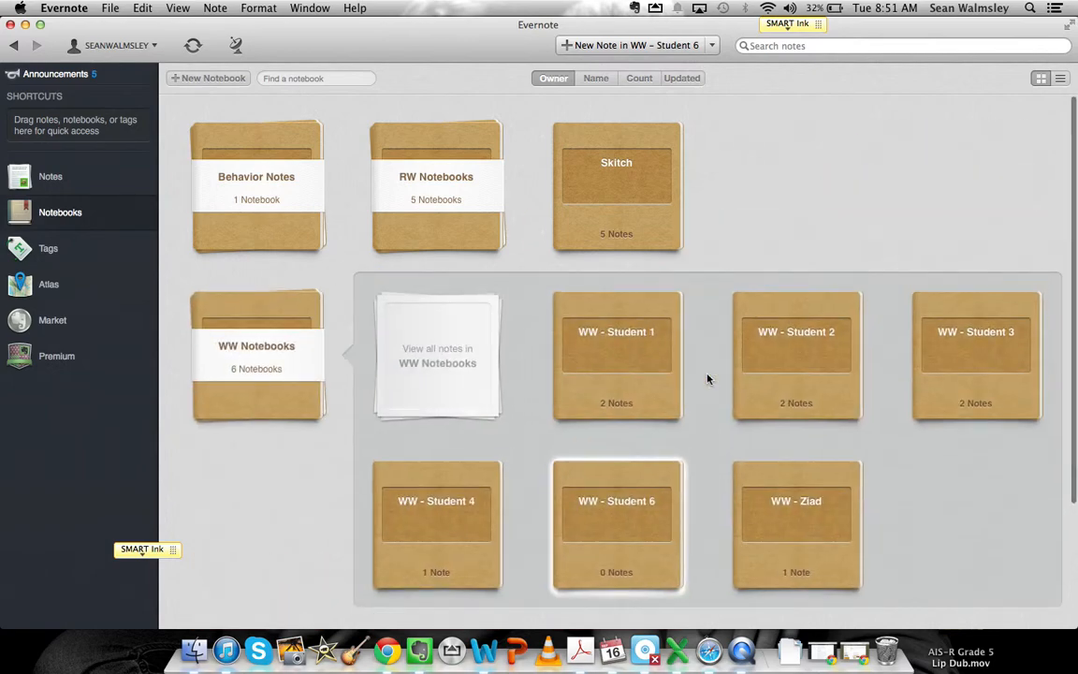
# Delete the last notebook in the WW Notebooks stack, the one labelled with a student's first name
pyautogui.scroll(-1, 641, 456)
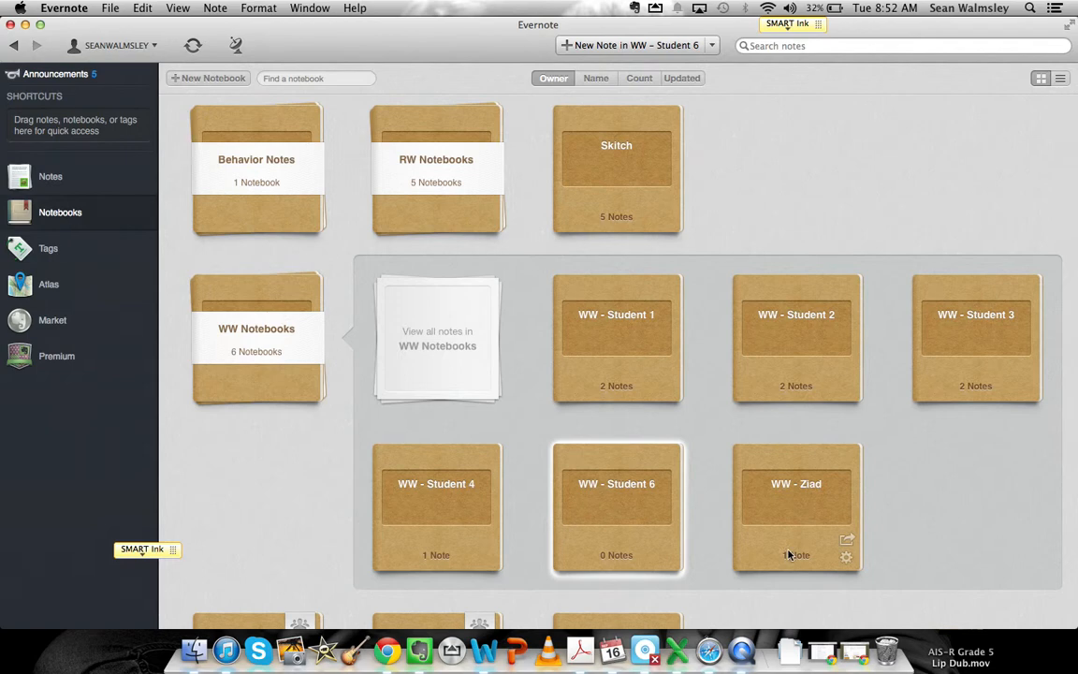
pyautogui.scroll(-2, 722, 524)
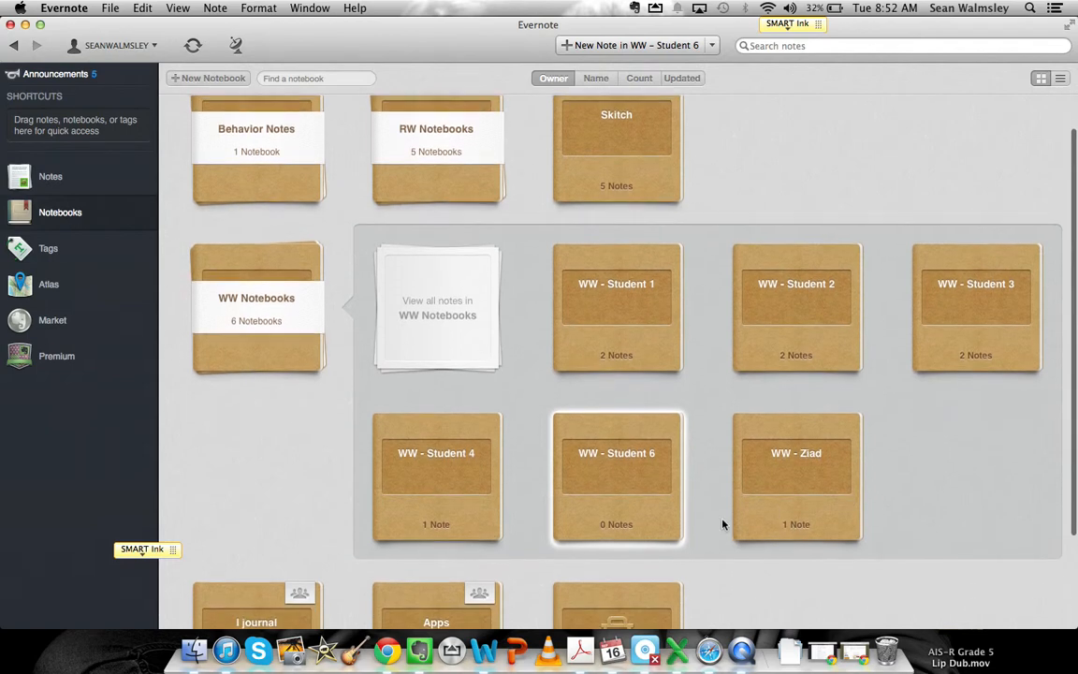
pyautogui.scroll(-1, 722, 524)
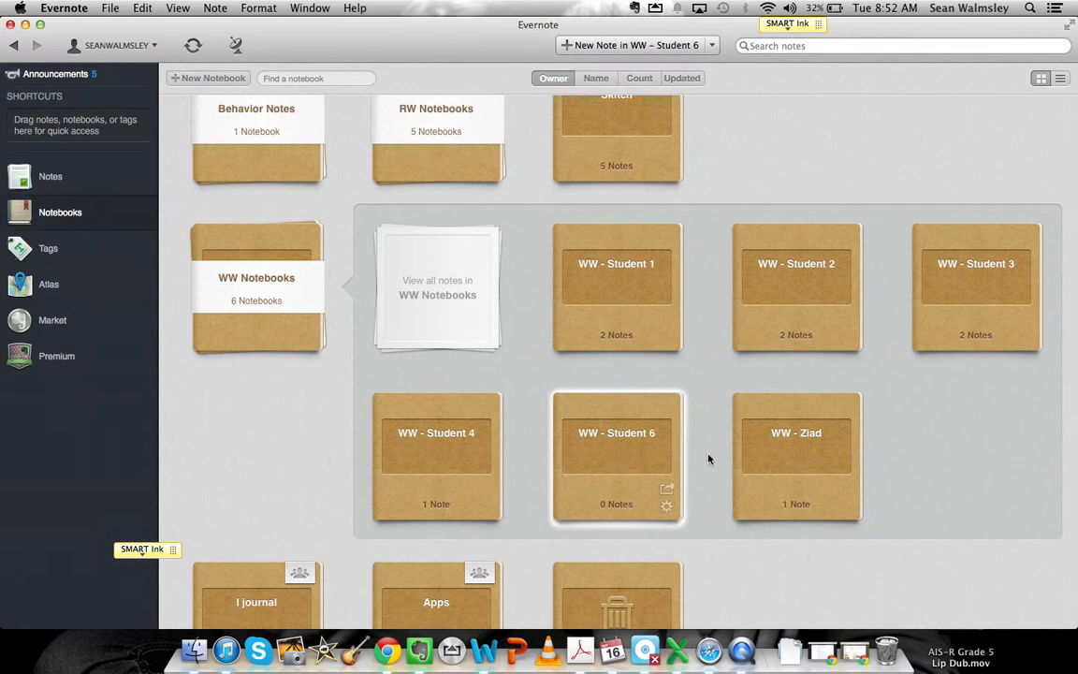
pyautogui.rightClick(787, 414)
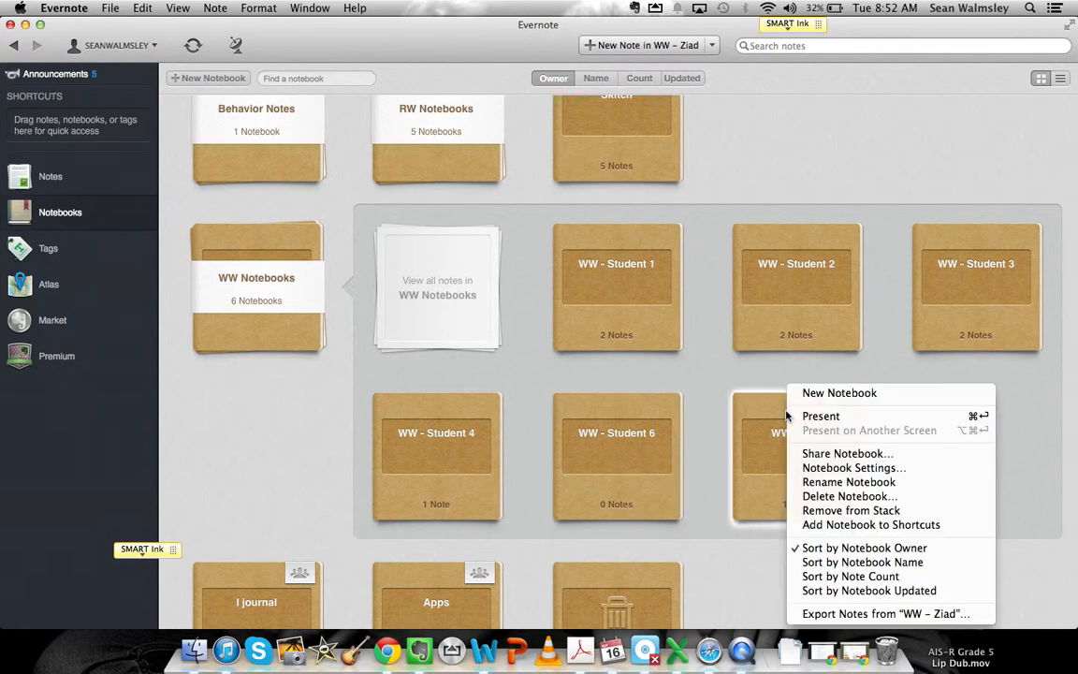
pyautogui.click(829, 497)
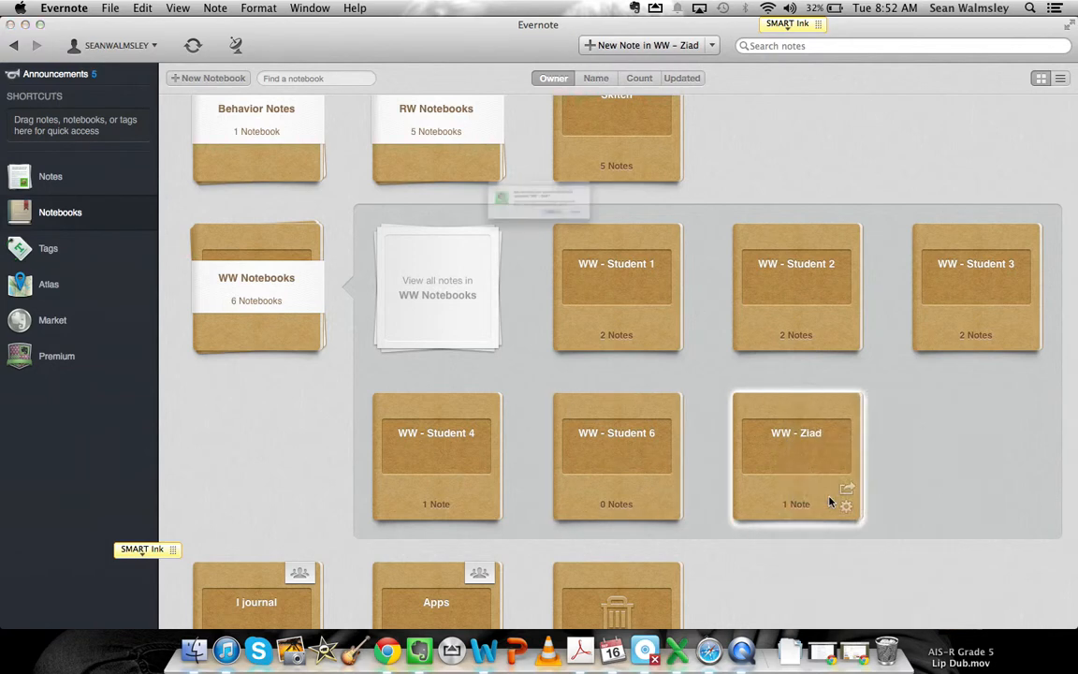
pyautogui.click(650, 237)
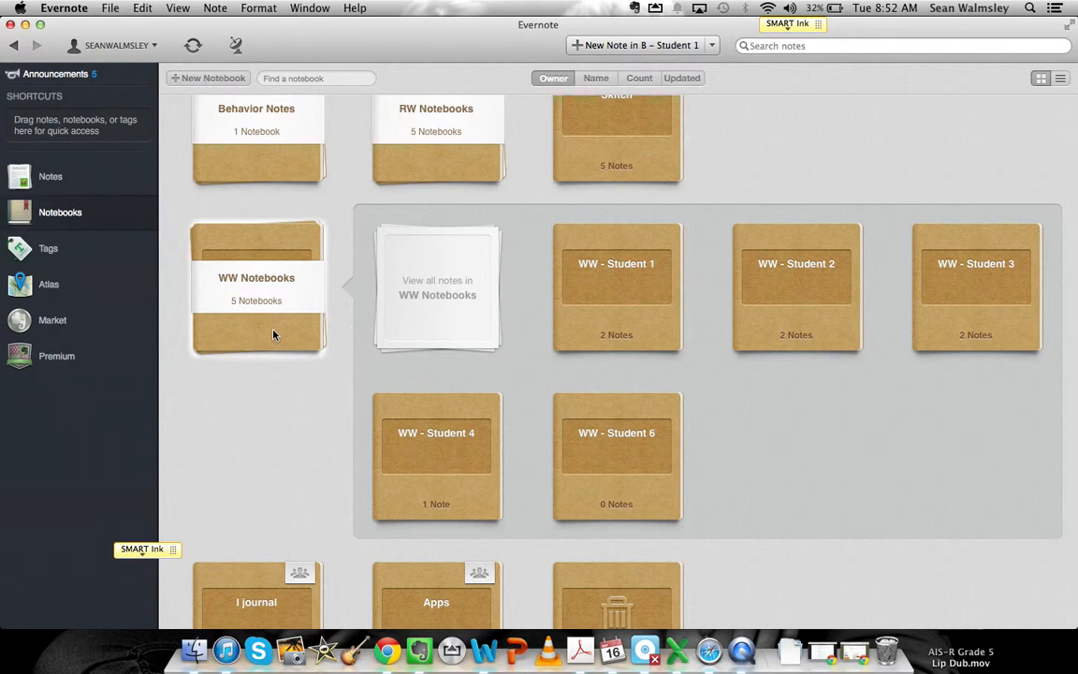
# Collapse the WW Notebooks stack and open the RW - Student 1 notebook from the RW Notebooks stack
pyautogui.click(252, 340)
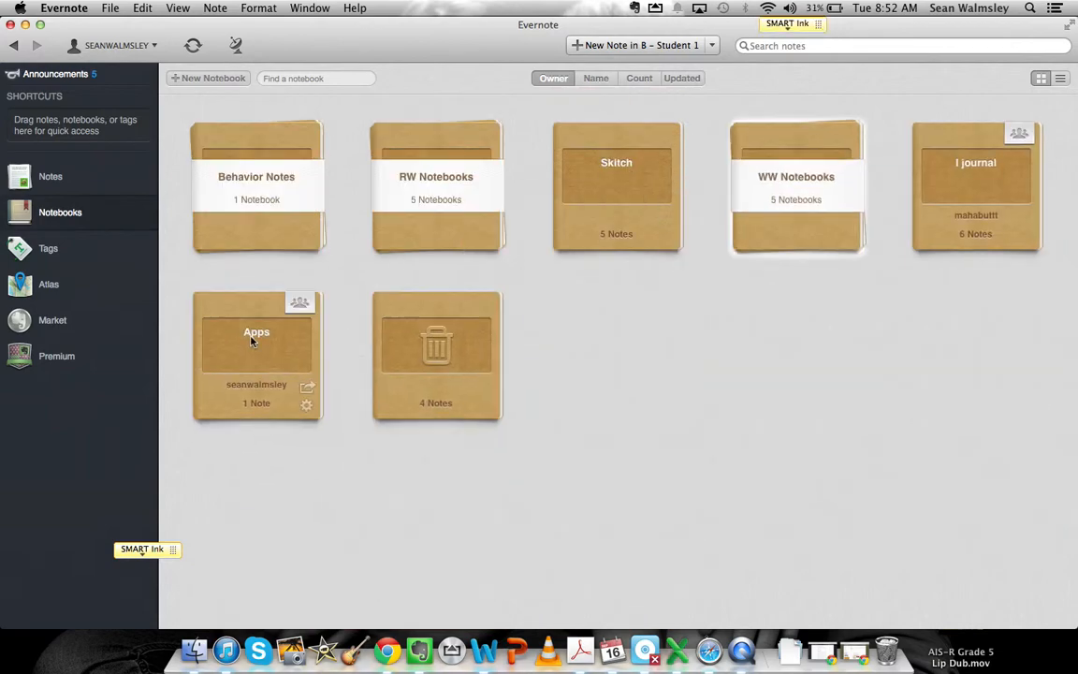
pyautogui.click(440, 226)
pyautogui.scroll(-3, 592, 317)
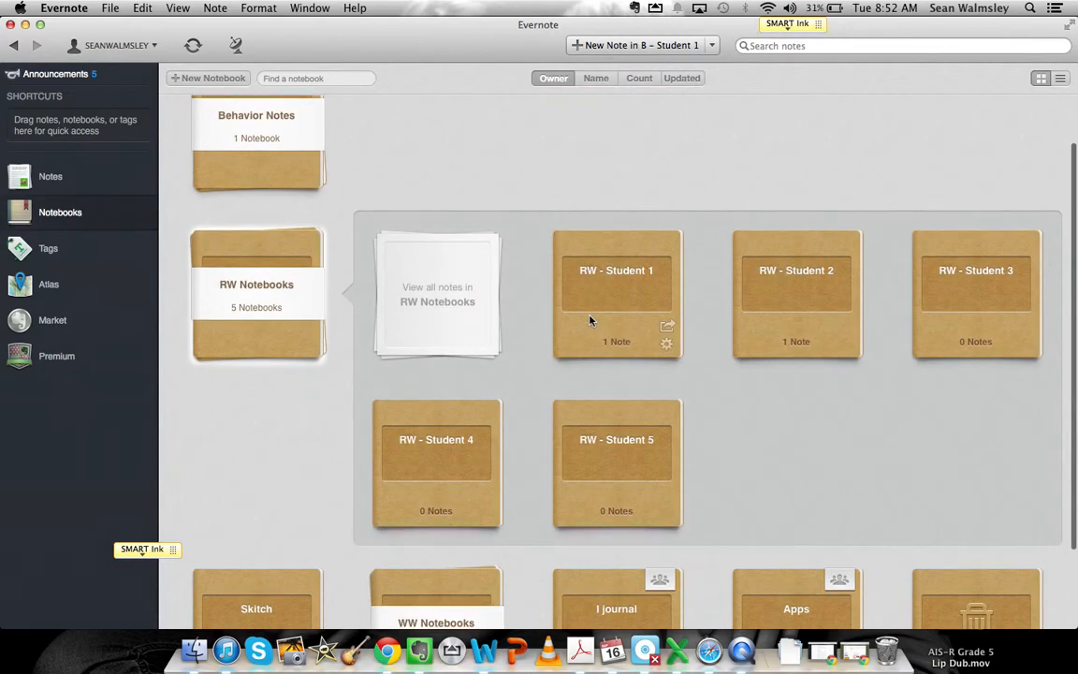
pyautogui.scroll(-1, 590, 321)
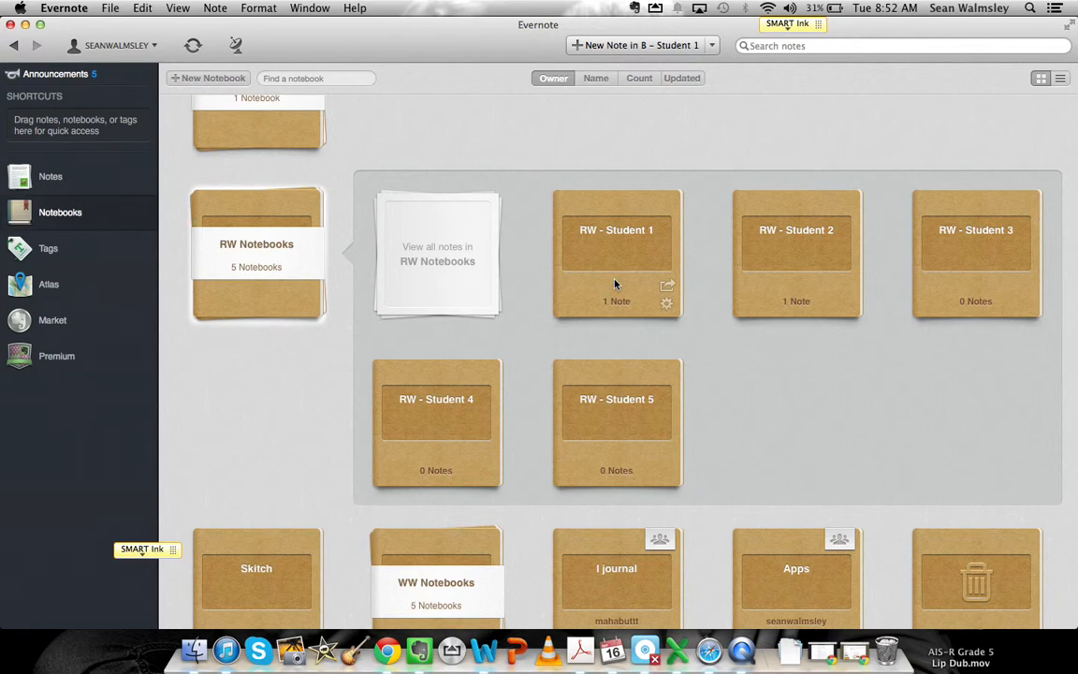
pyautogui.click(614, 283)
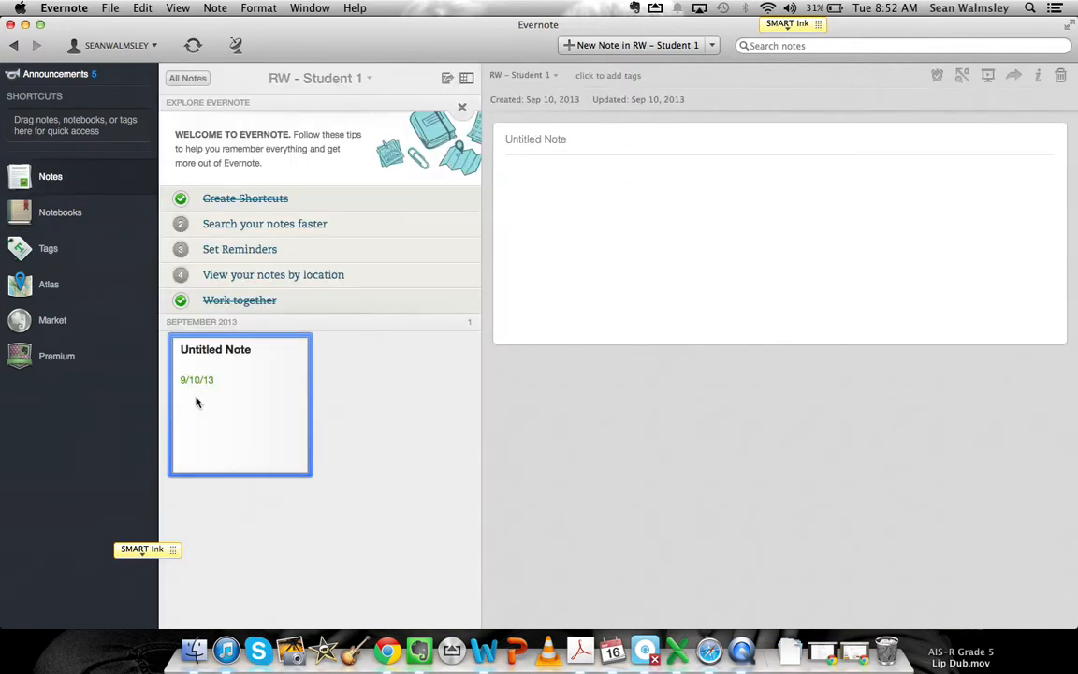
# Title the untitled note "Date" and enter "Celebration:", "TP:" and "Next Steps:" as separate headings in its body
pyautogui.click(560, 142)
pyautogui.write('Date')
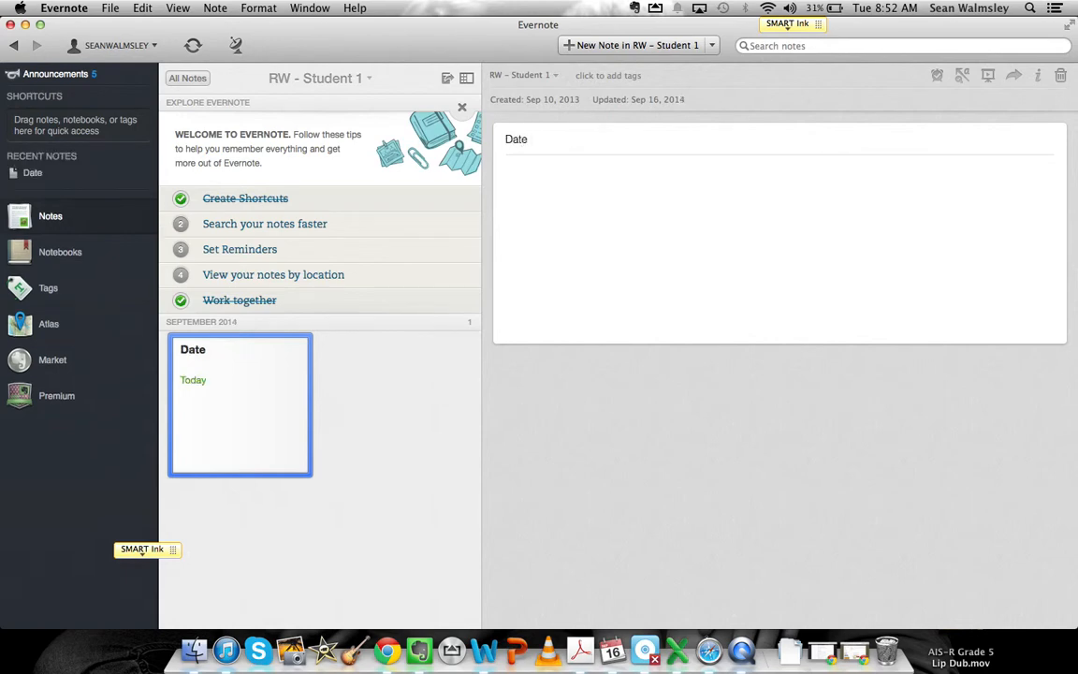
pyautogui.click(552, 196)
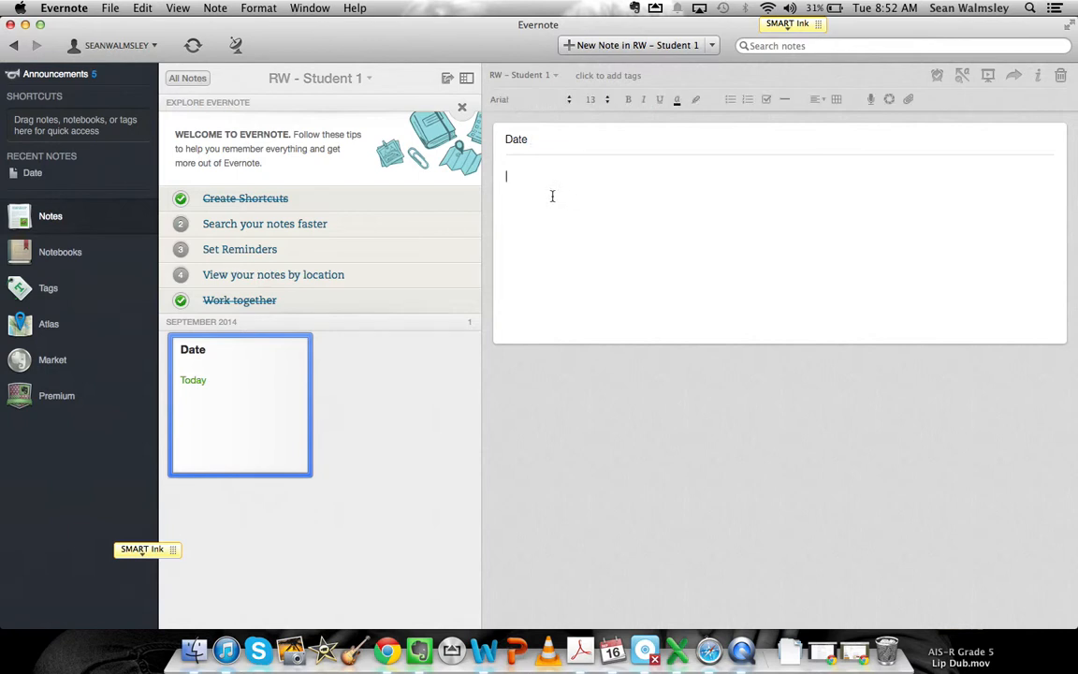
pyautogui.write('Celebration:')
pyautogui.press('Return')
pyautogui.press('Return')
pyautogui.write('TP:')
pyautogui.press('Return')
pyautogui.press('Return')
pyautogui.write('Nex')
pyautogui.write('t Setops')
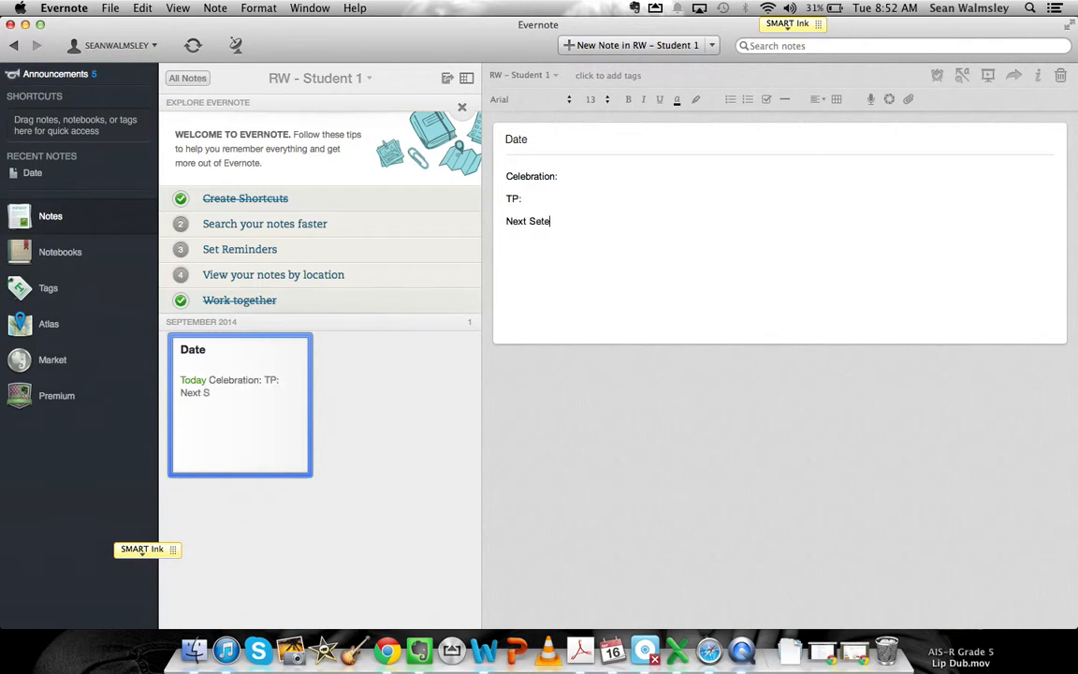
pyautogui.press('BackSpace')
pyautogui.press('BackSpace')
pyautogui.press('BackSpace')
pyautogui.press('BackSpace')
pyautogui.press('BackSpace')
pyautogui.write('teps:')
# Open the file attachment dialog for the note and cancel it without attaching a file
pyautogui.click(909, 100)
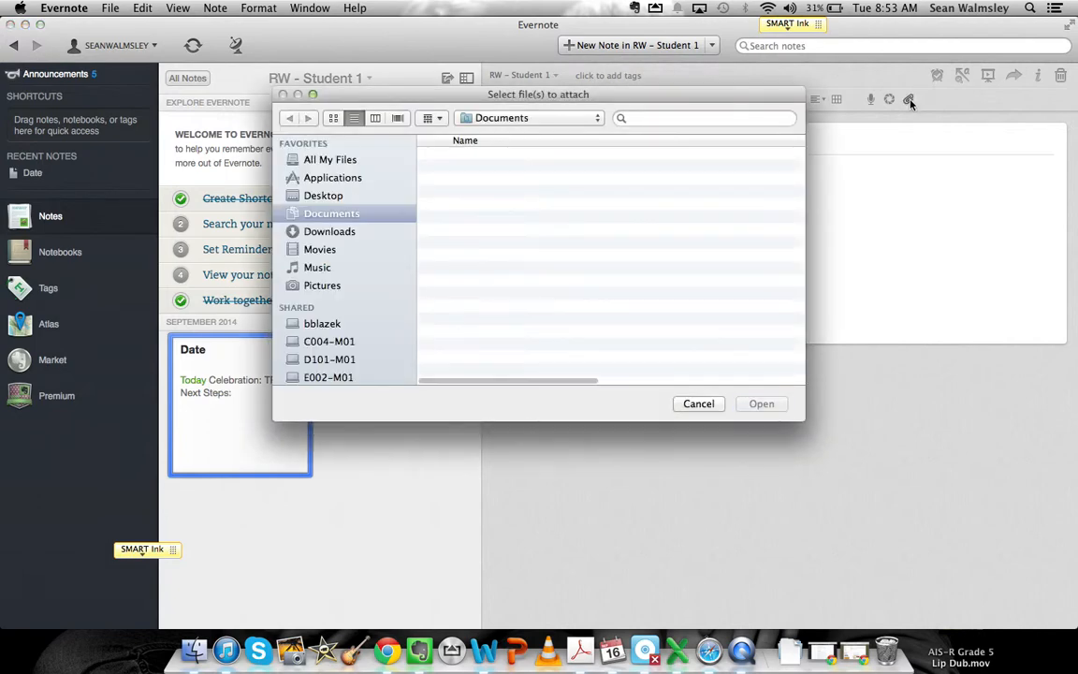
pyautogui.click(699, 403)
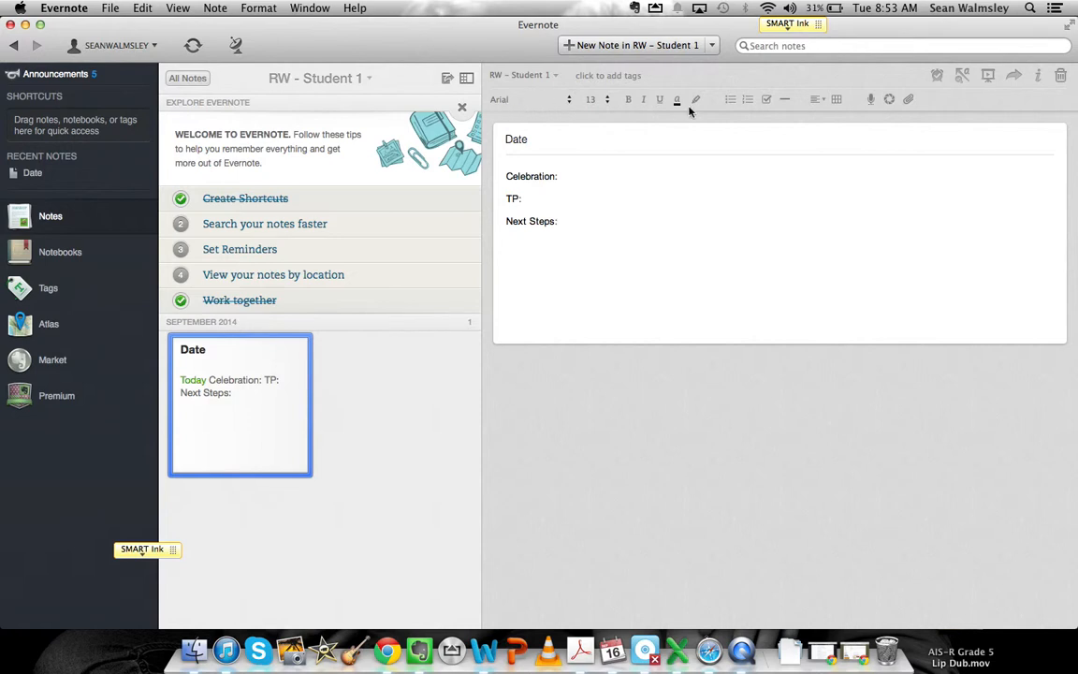
# Add the tags "phrasing" and "fluency" to the Date note
pyautogui.click(602, 77)
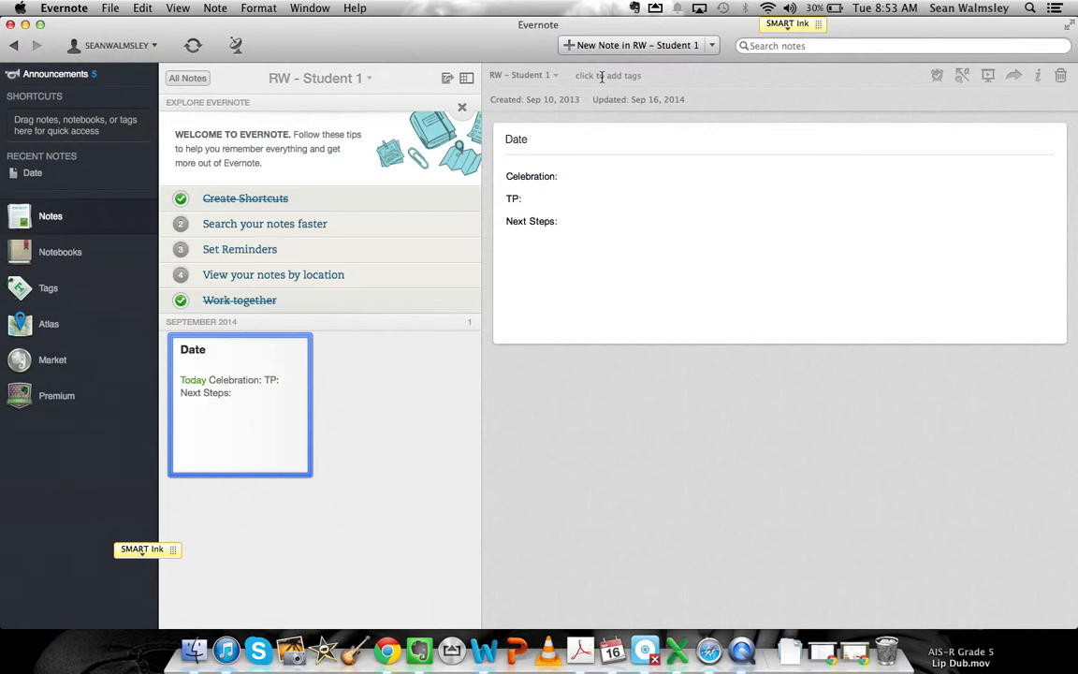
pyautogui.write('phrasing')
pyautogui.press('Return')
pyautogui.write('fluency')
pyautogui.press('Return')
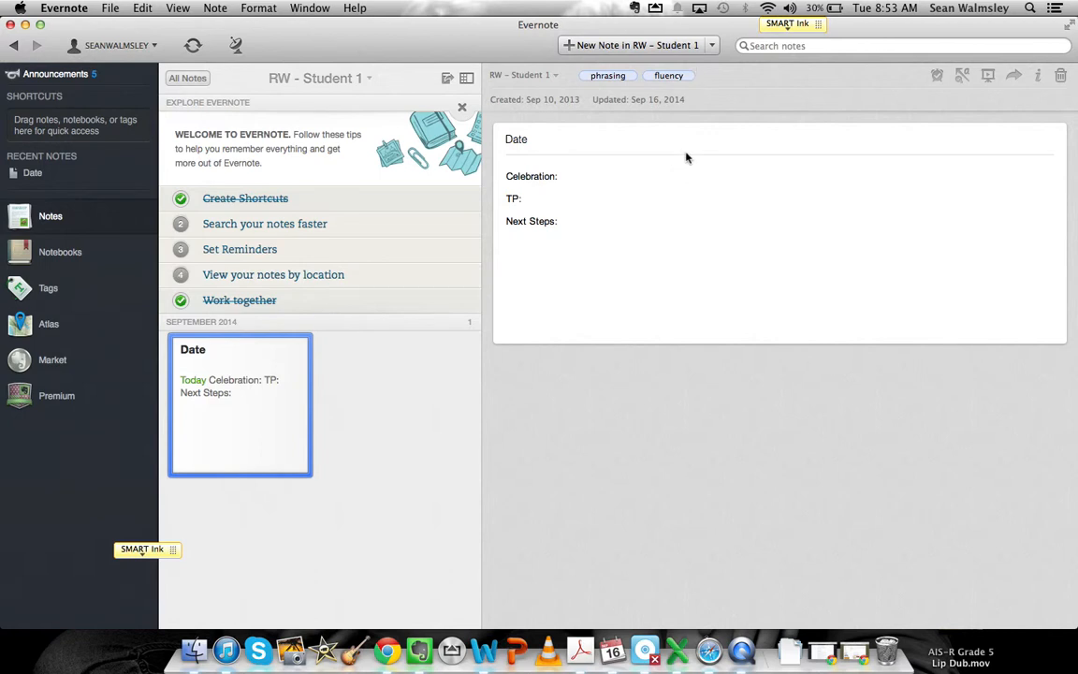
# Return to the notebooks overview and collapse the RW Notebooks stack
pyautogui.click(570, 178)
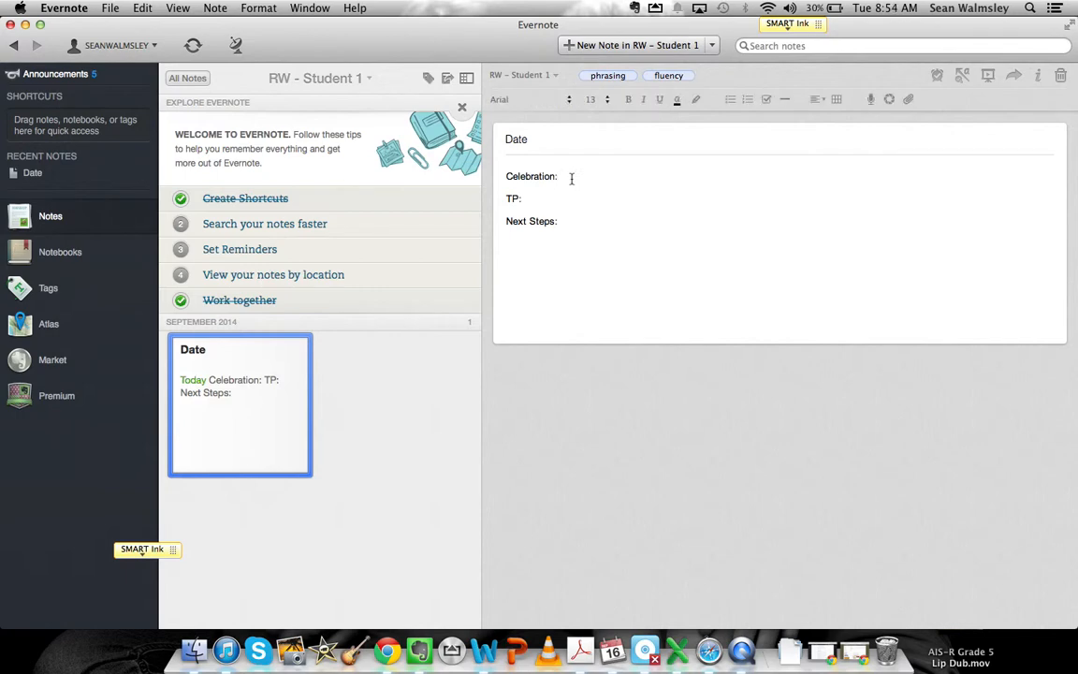
pyautogui.click(541, 195)
pyautogui.click(71, 255)
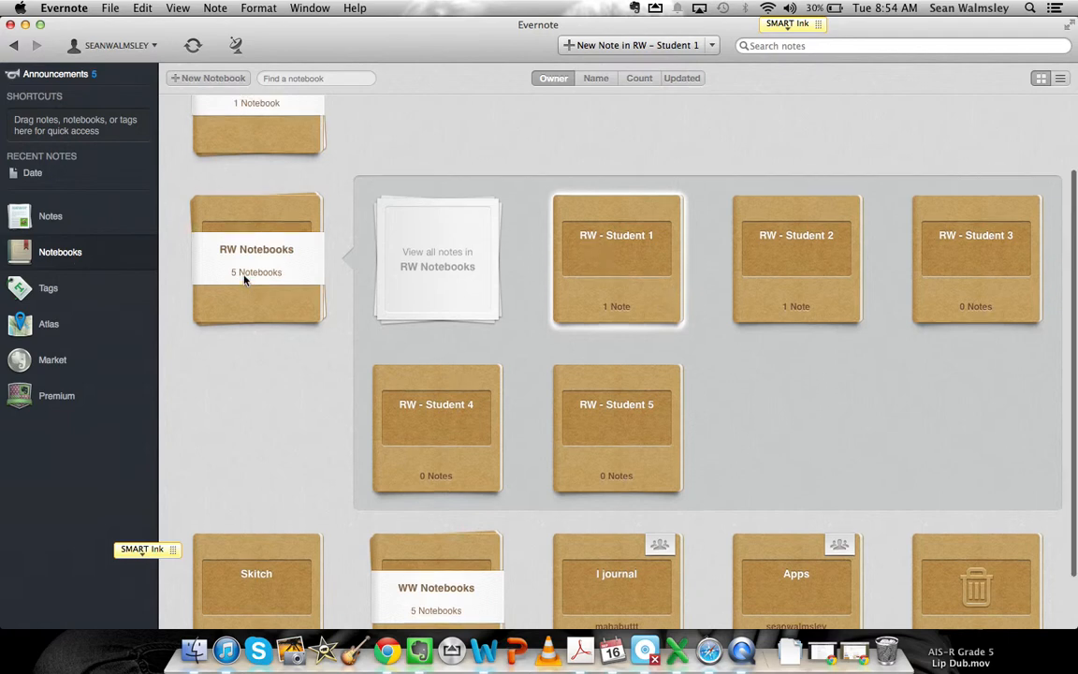
pyautogui.scroll(1, 594, 257)
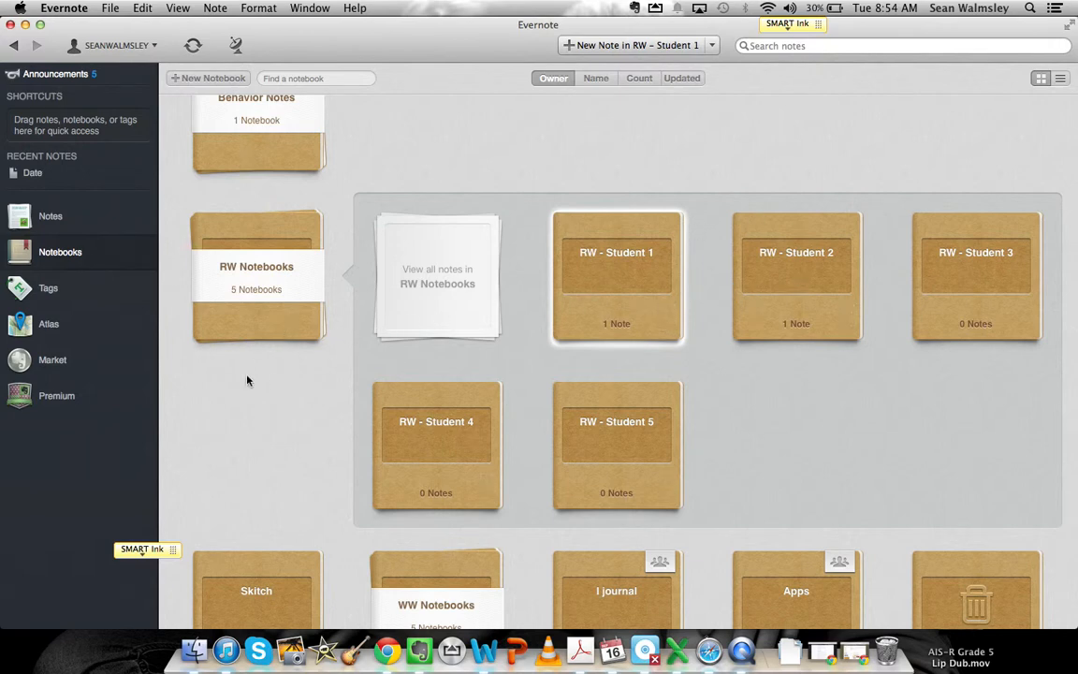
pyautogui.click(260, 320)
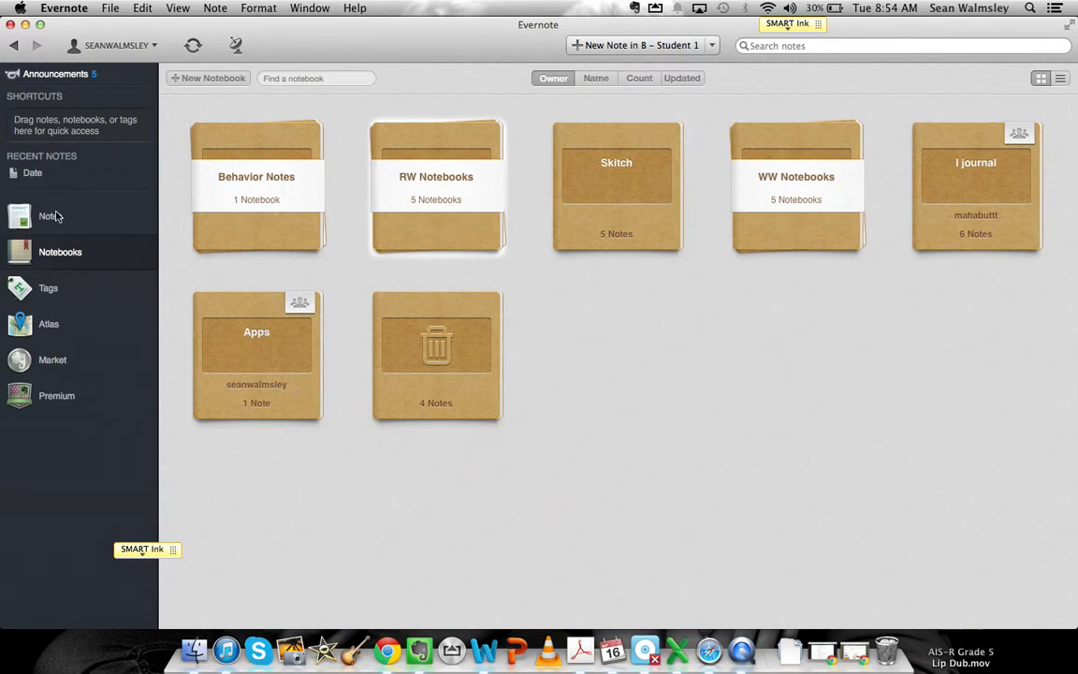
# Open the notes view and read the Explore Evernote tips on shortcuts, searching, reminders, location view and working together
pyautogui.click(51, 218)
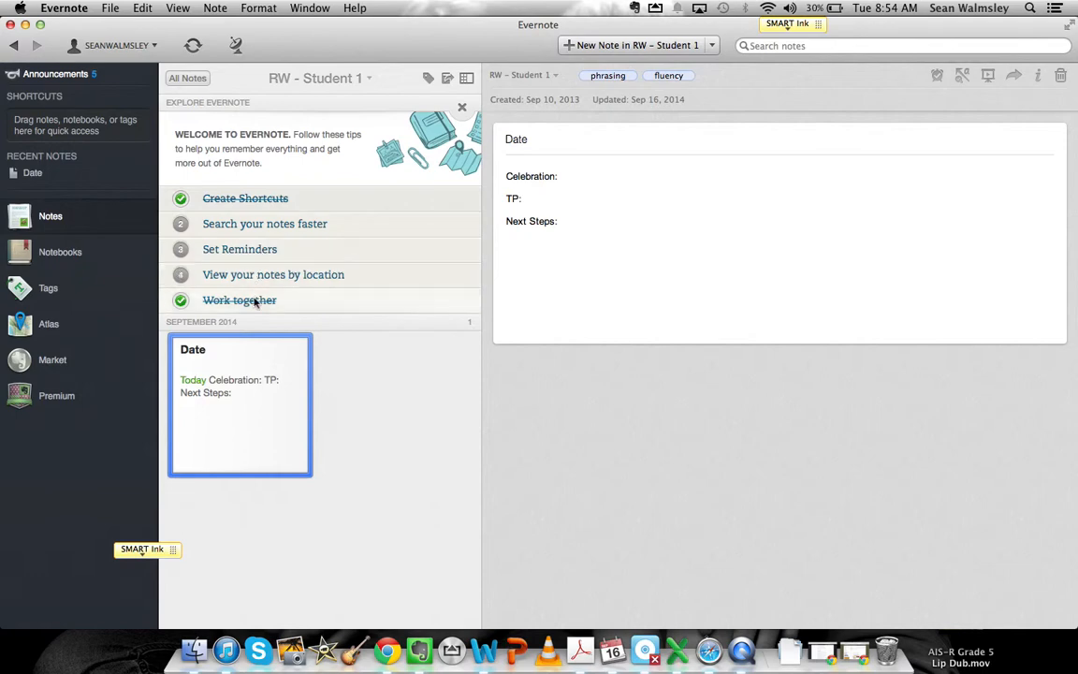
pyautogui.click(267, 205)
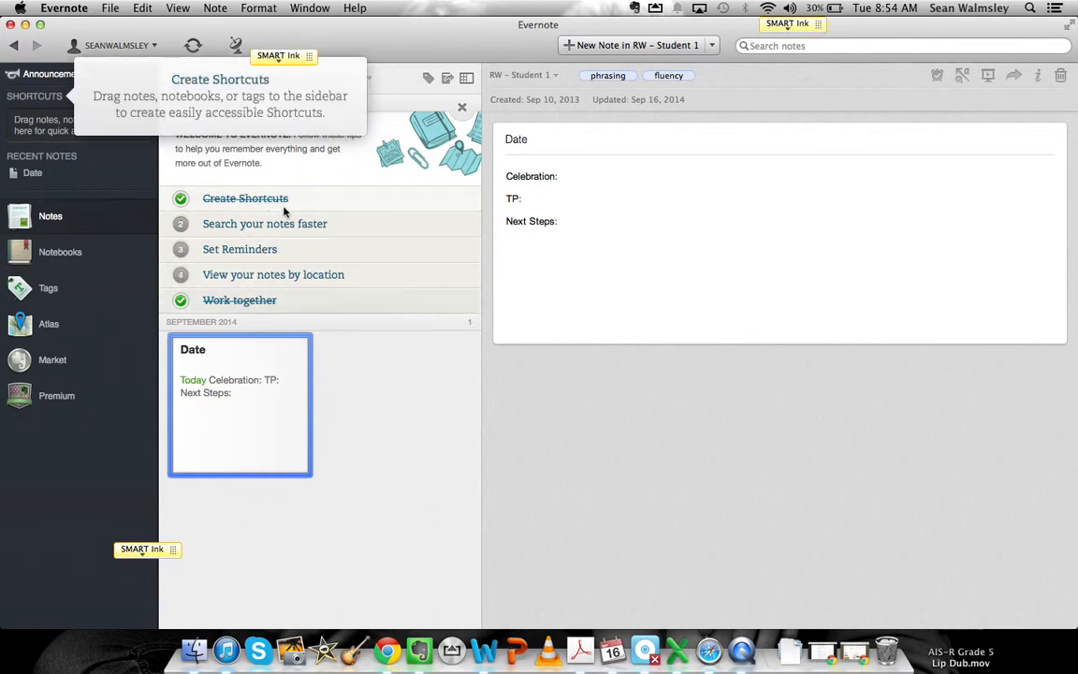
pyautogui.click(279, 225)
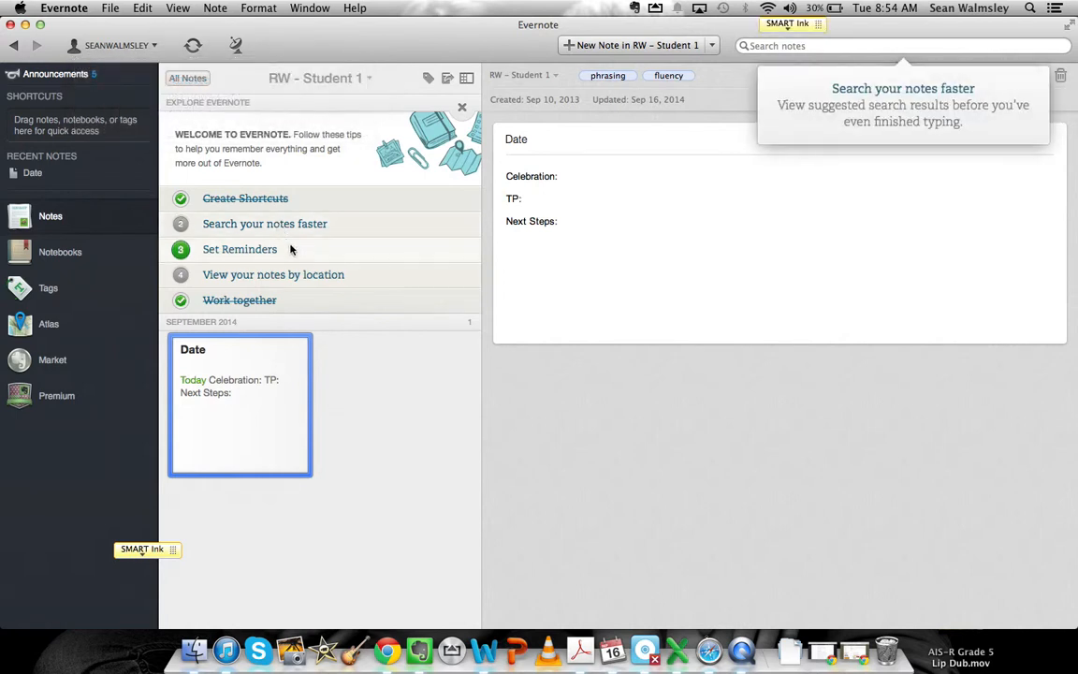
pyautogui.click(291, 250)
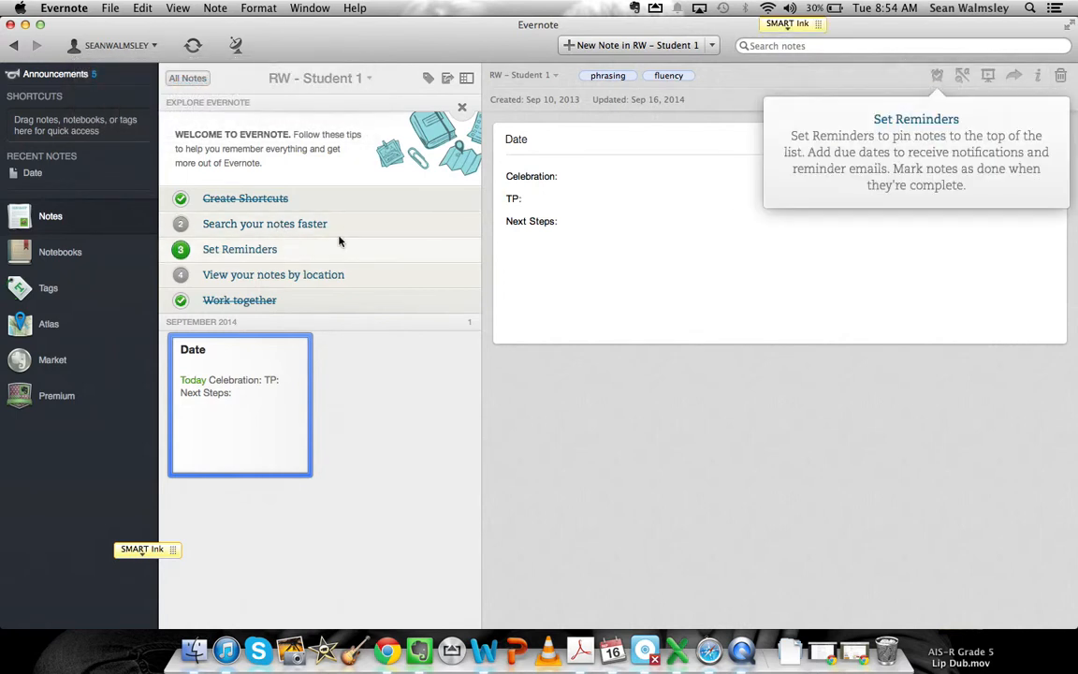
pyautogui.click(295, 276)
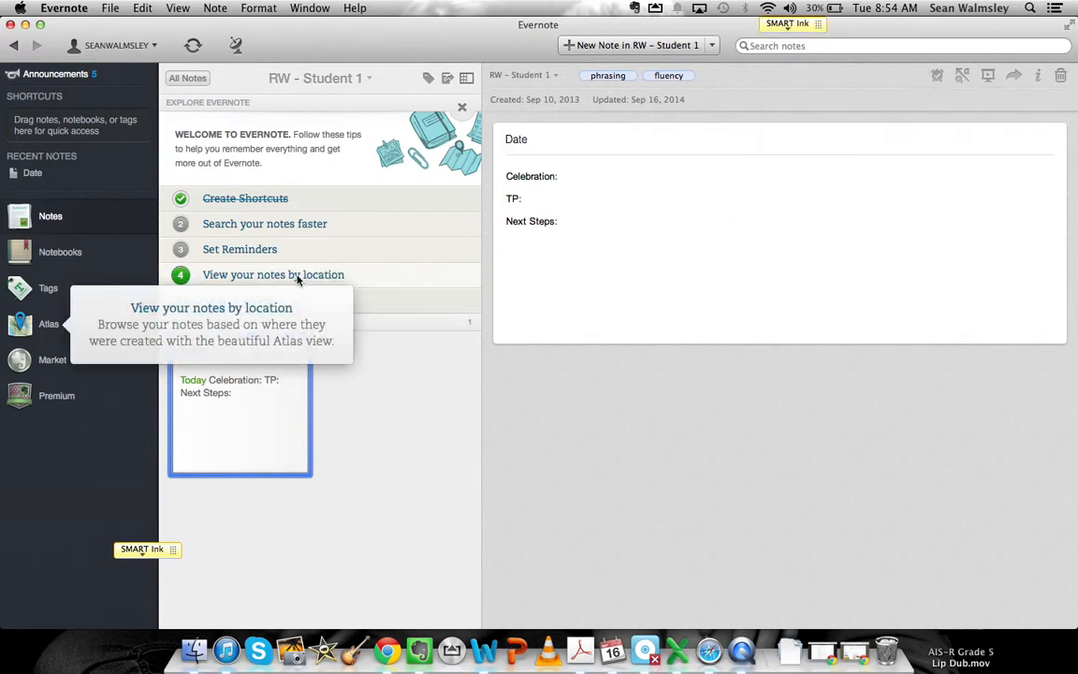
pyautogui.click(381, 307)
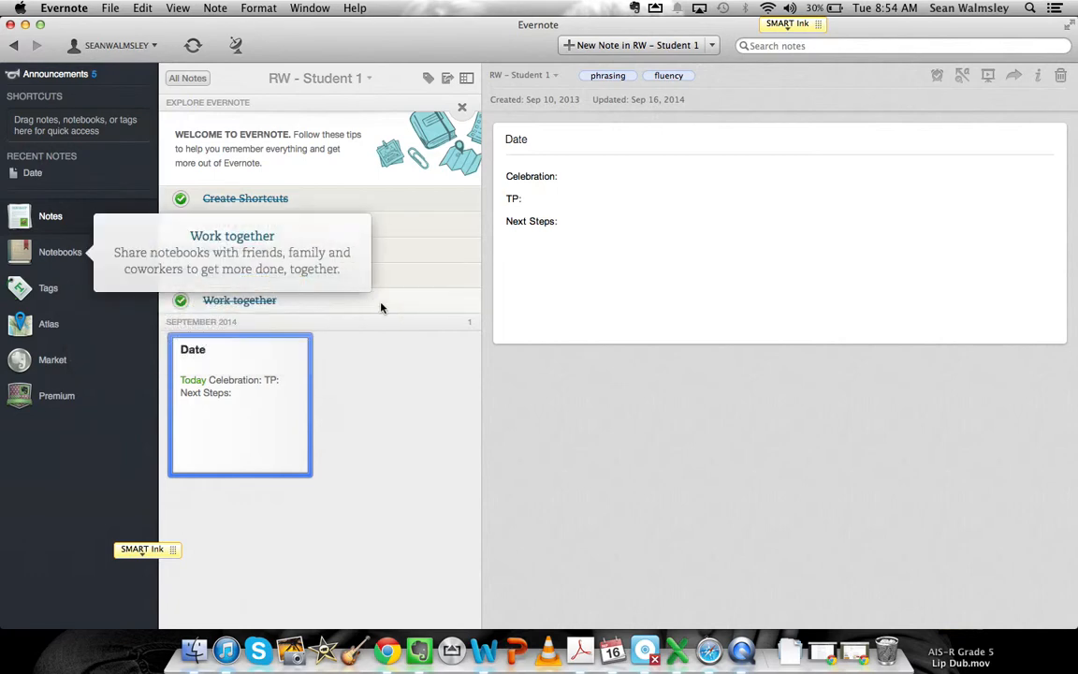
# Open the shared I journal notebook from the notebooks overview and look through its list of notes
pyautogui.click(51, 260)
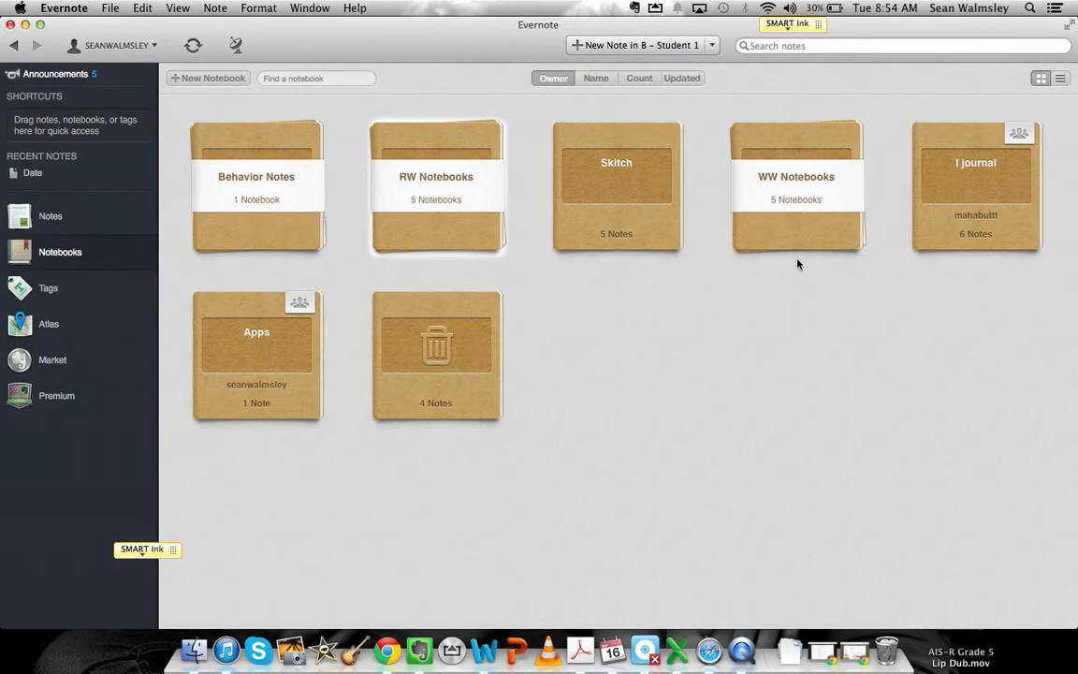
pyautogui.doubleClick(940, 212)
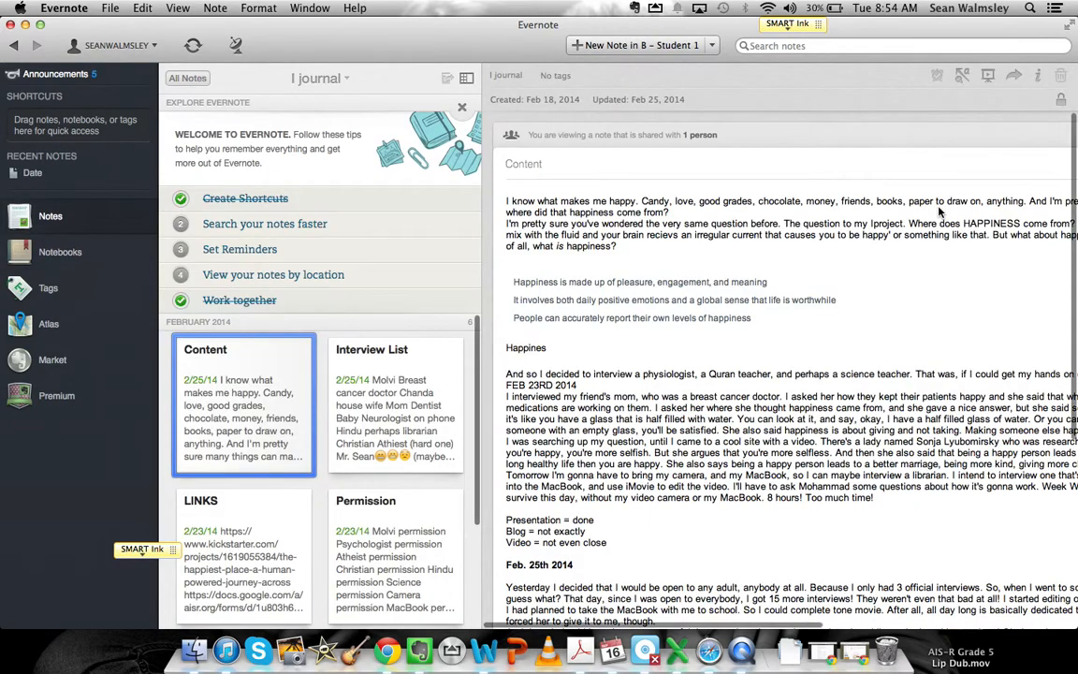
pyautogui.scroll(-3, 404, 415)
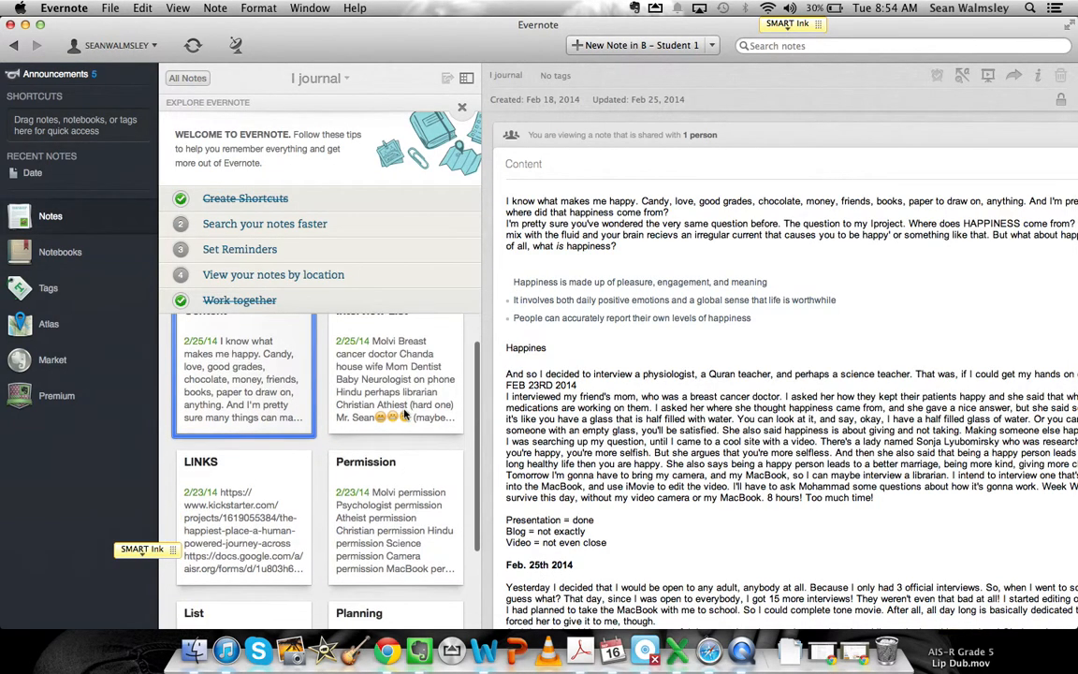
pyautogui.scroll(-5, 404, 415)
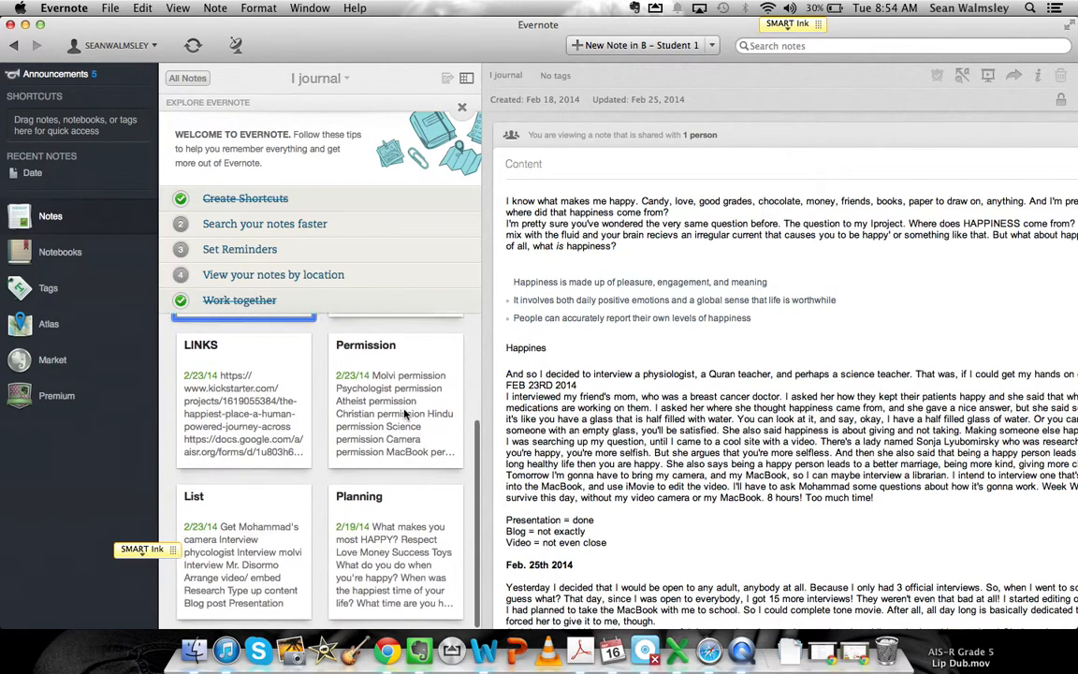
pyautogui.scroll(8, 404, 414)
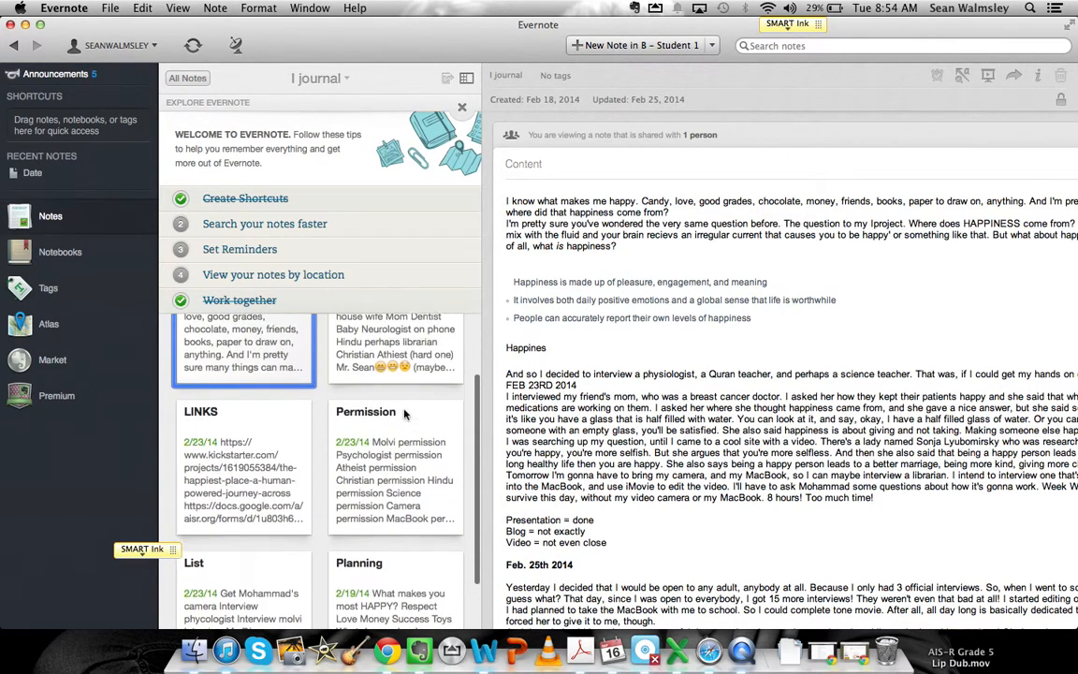
pyautogui.scroll(-4, 404, 415)
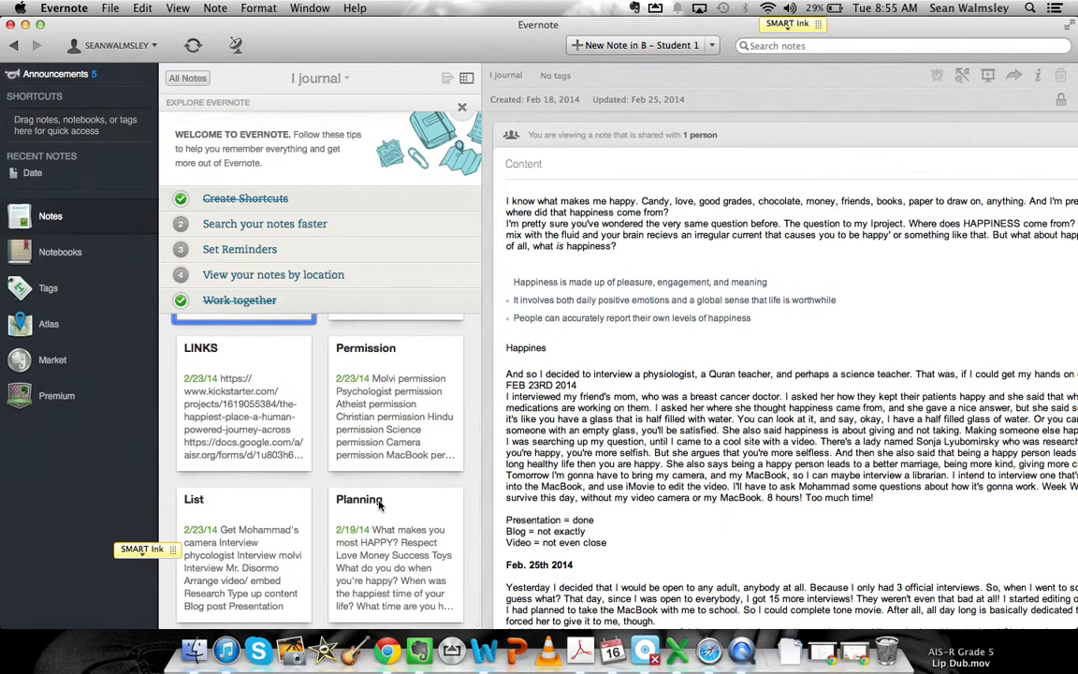
pyautogui.scroll(4, 378, 503)
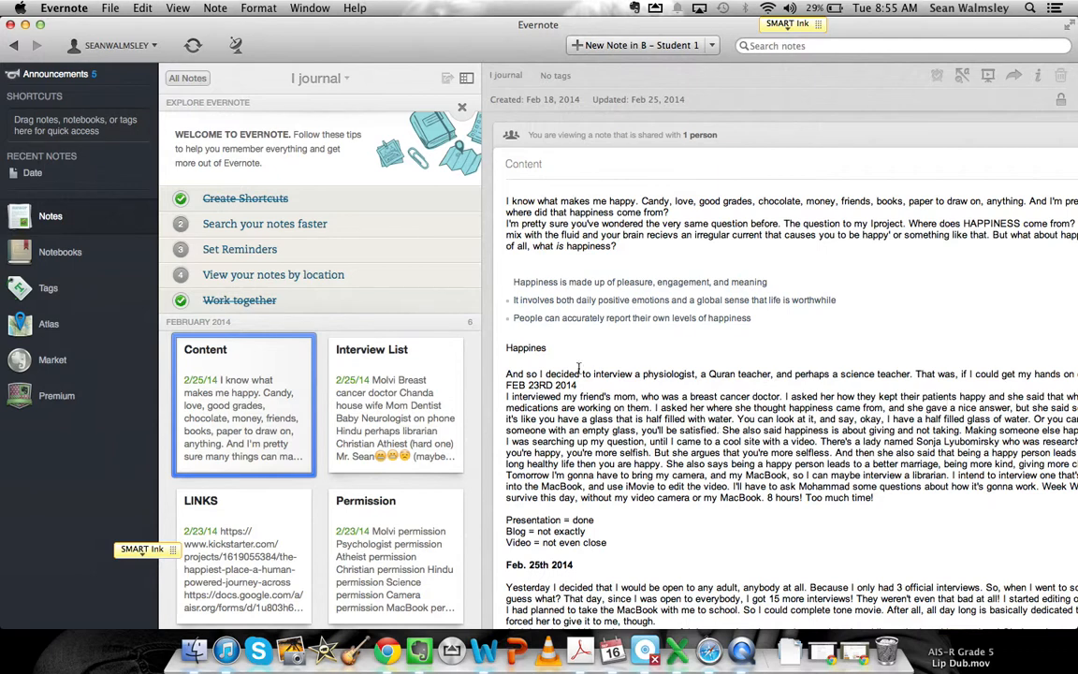
# Return to the notebooks overview and open the shared Apps notebook
pyautogui.click(50, 216)
pyautogui.click(54, 248)
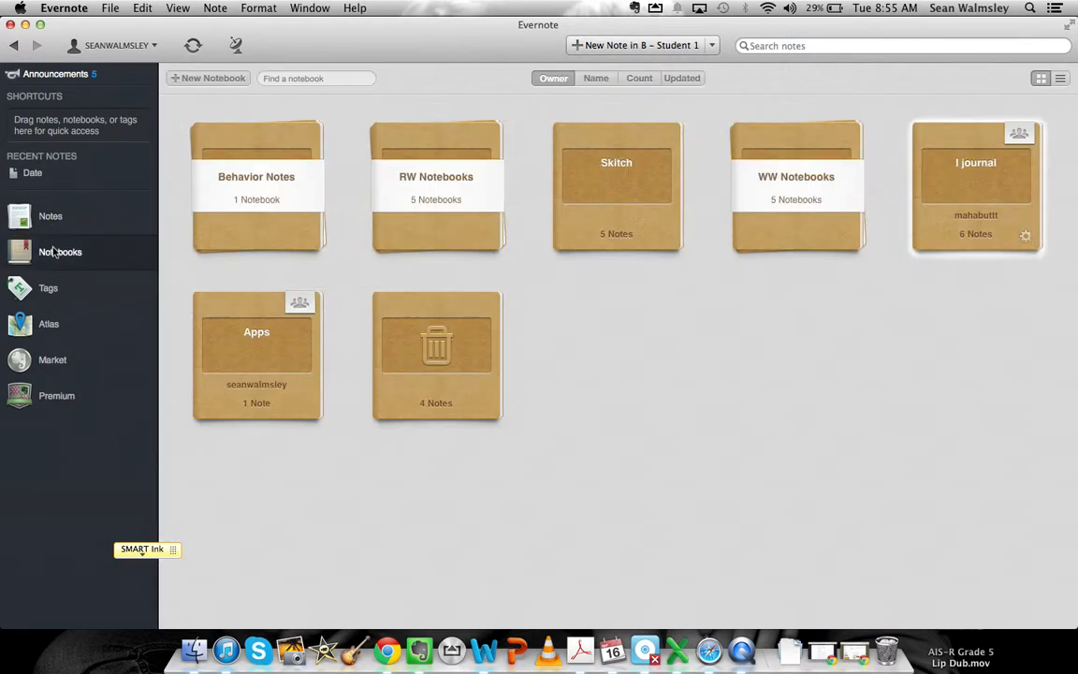
pyautogui.click(268, 353)
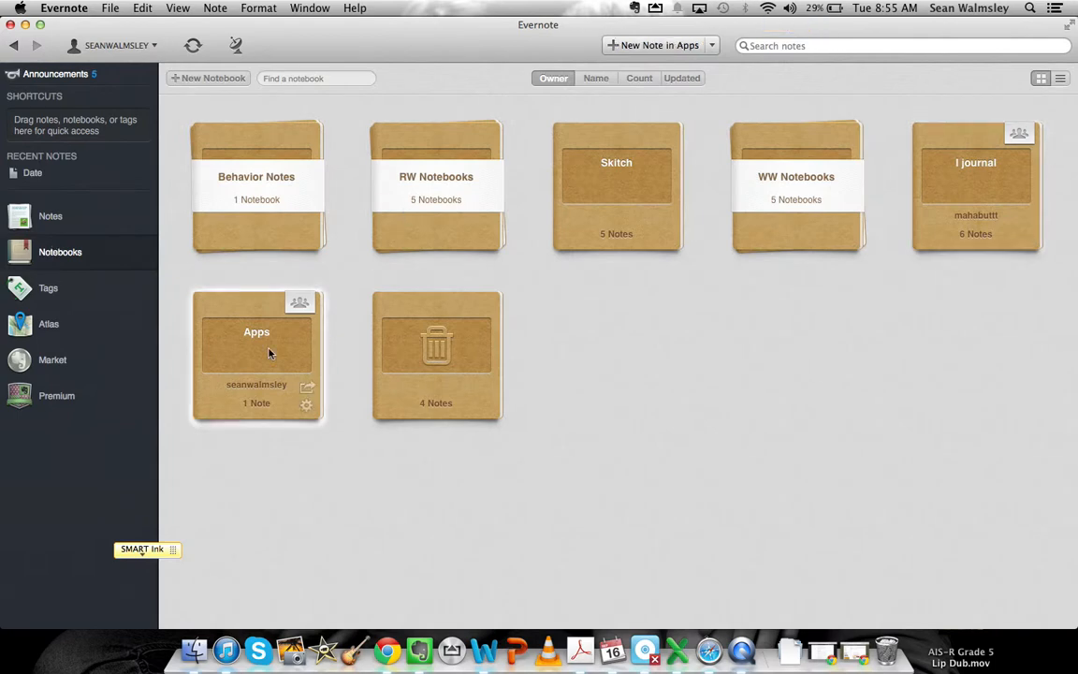
pyautogui.doubleClick(237, 309)
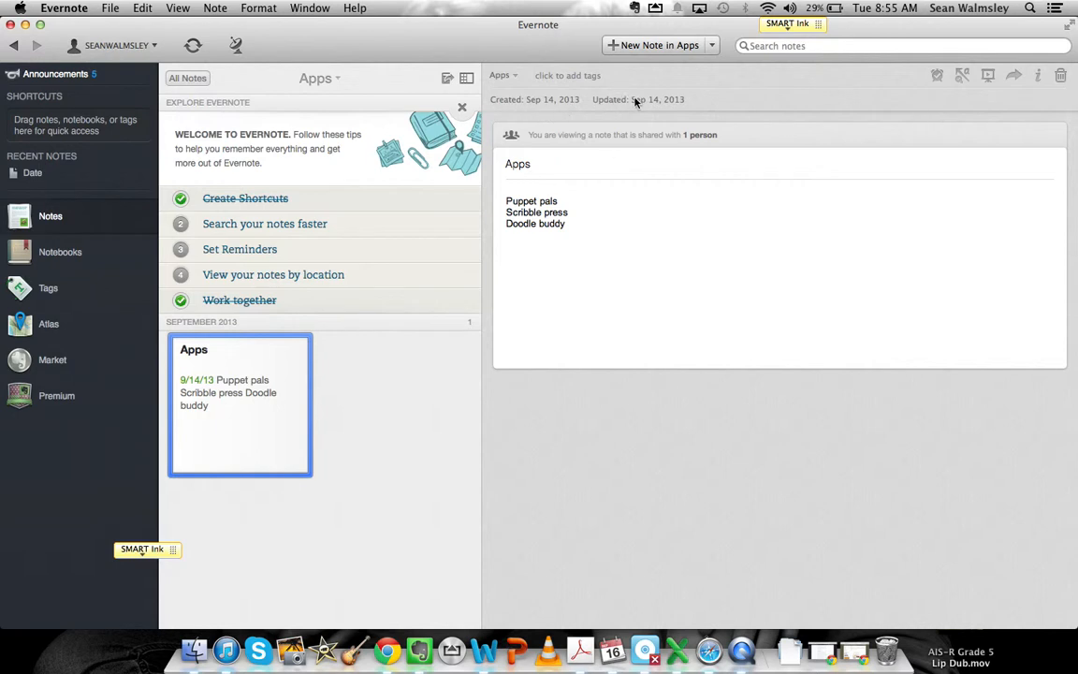
# Review the Apps note's sharing options and the Apps notebook's permission and invitation settings, closing them without inviting anyone
pyautogui.click(447, 79)
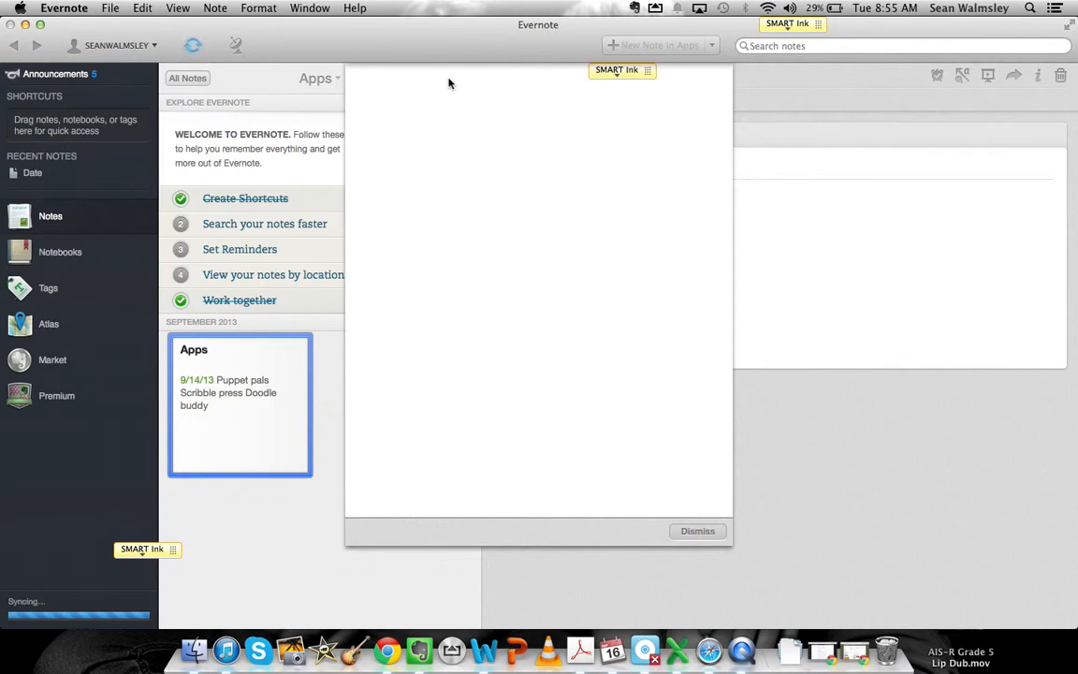
pyautogui.click(697, 532)
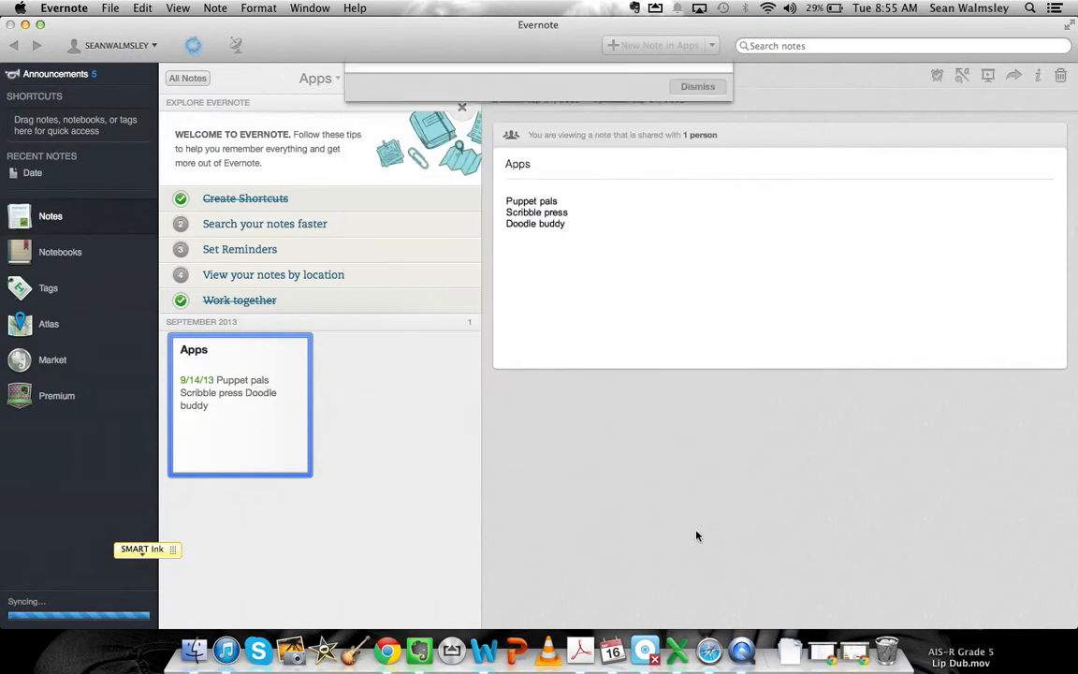
pyautogui.click(1015, 76)
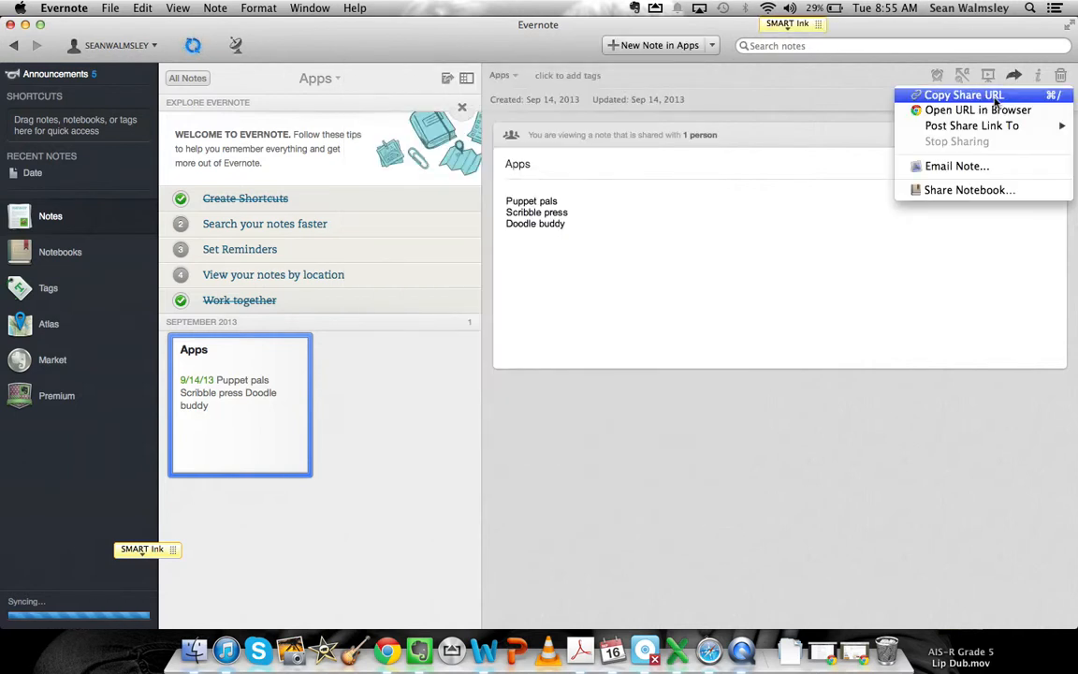
pyautogui.moveTo(982, 129)
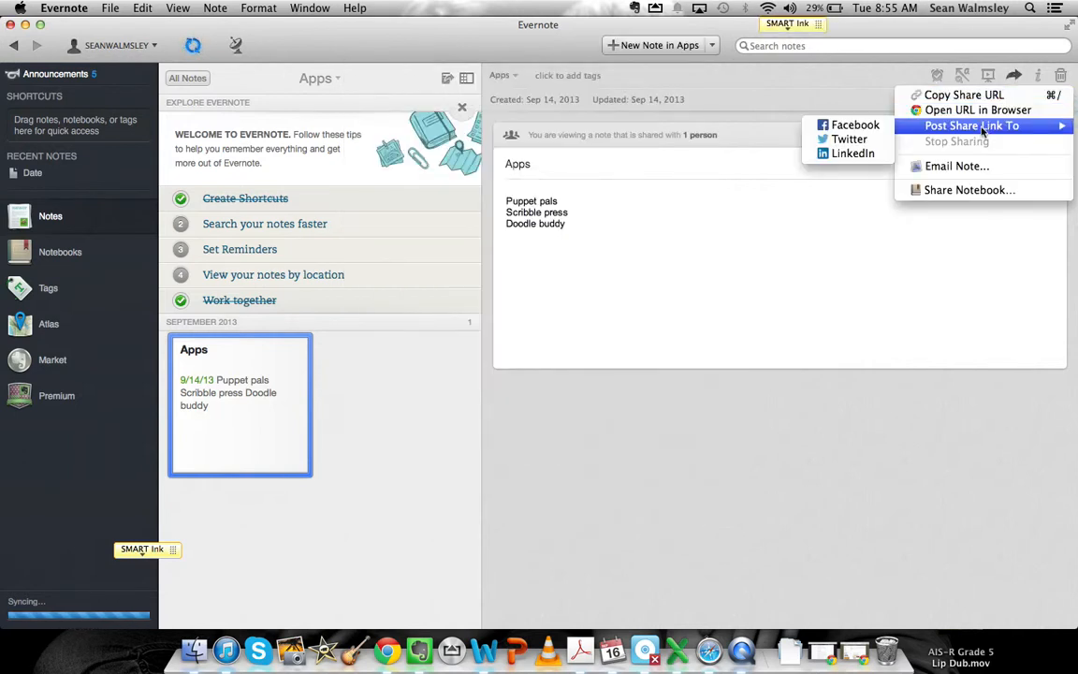
pyautogui.click(963, 191)
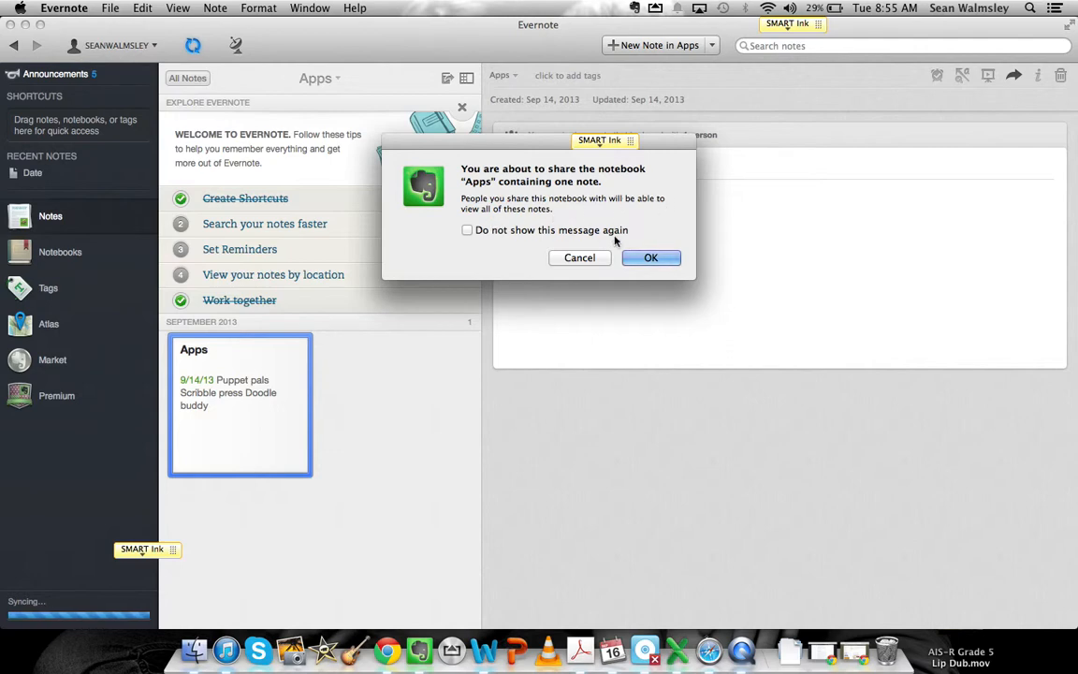
pyautogui.click(649, 258)
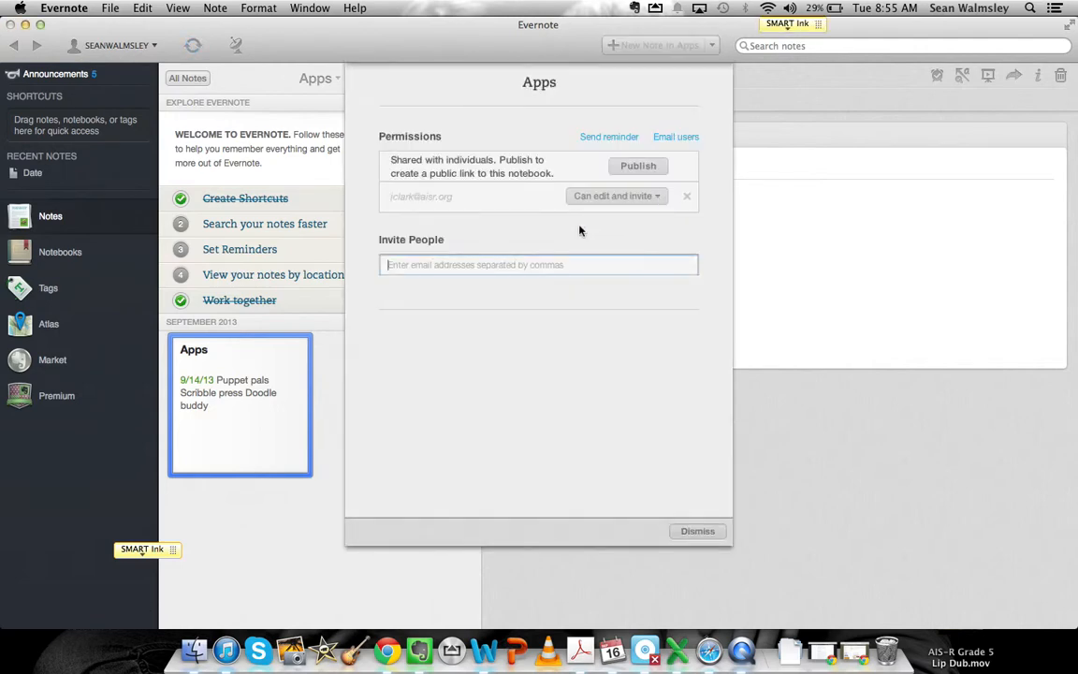
pyautogui.click(695, 531)
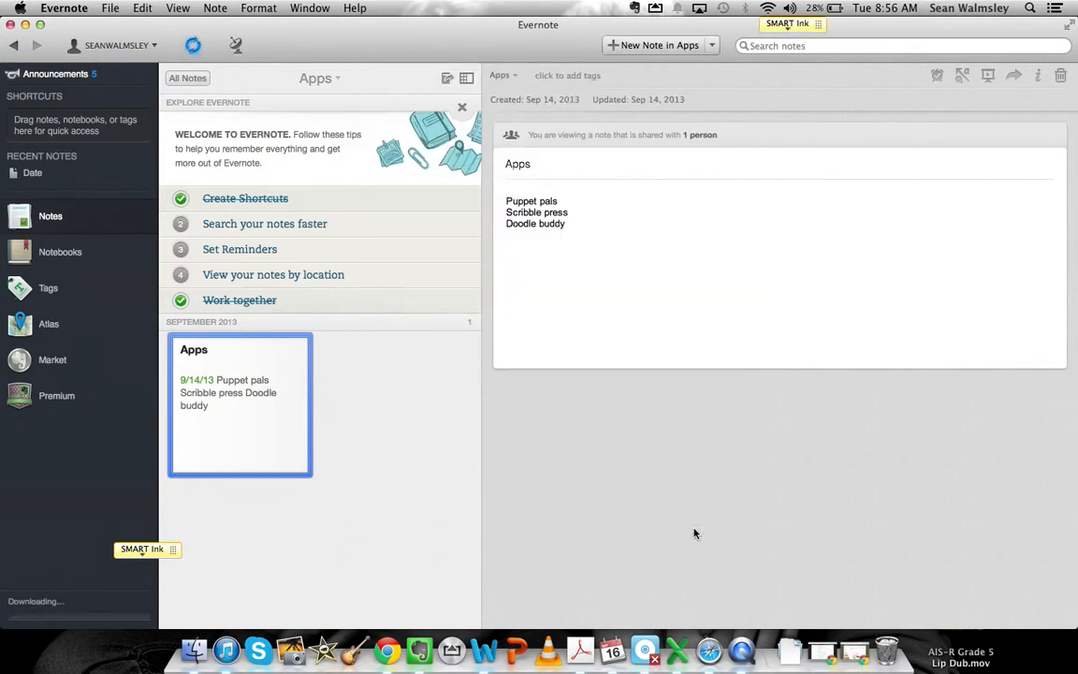